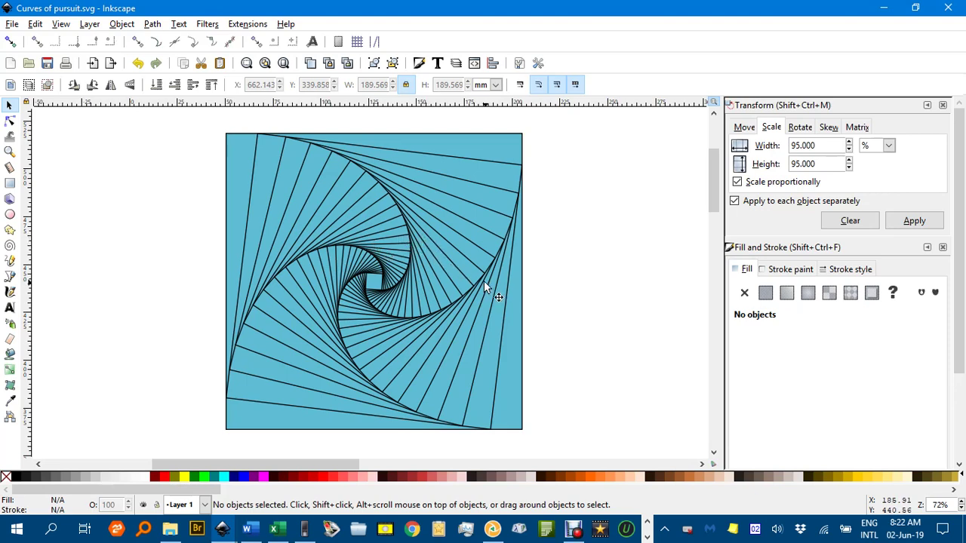
Pan and scroll the canvas away from the blue square spiral to a blank area.
{"action": "left_click_drag", "start_coordinate": [581, 298], "coordinate": [312, 291]}
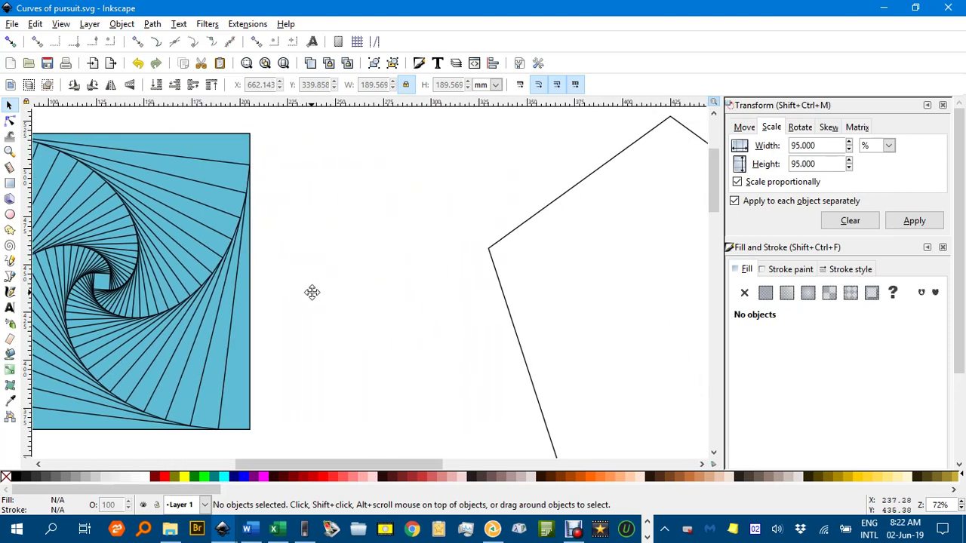
{"action": "scroll", "coordinate": [313, 292], "scroll_direction": "up", "scroll_amount": 10}
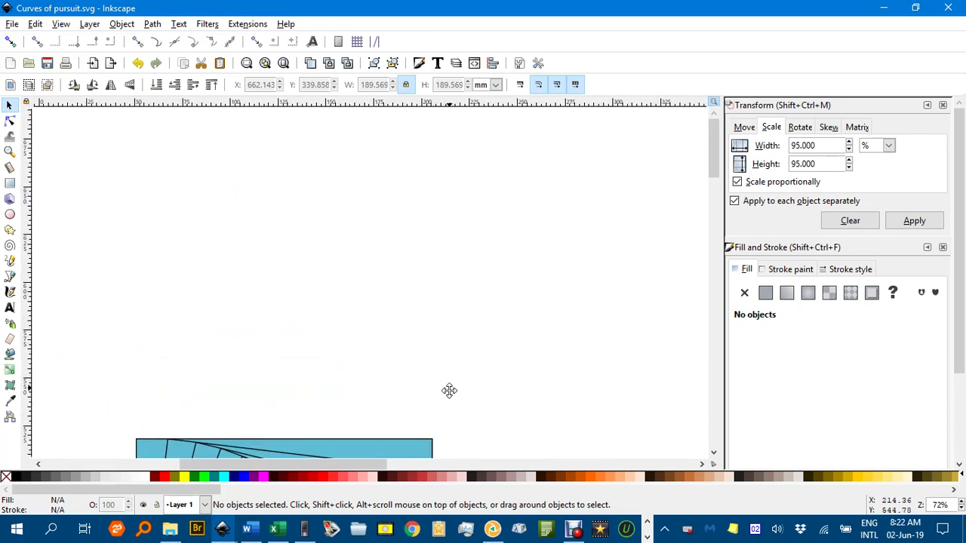
Draw an unfilled square on the empty canvas with the Rectangle tool.
{"action": "left_click", "coordinate": [9, 183]}
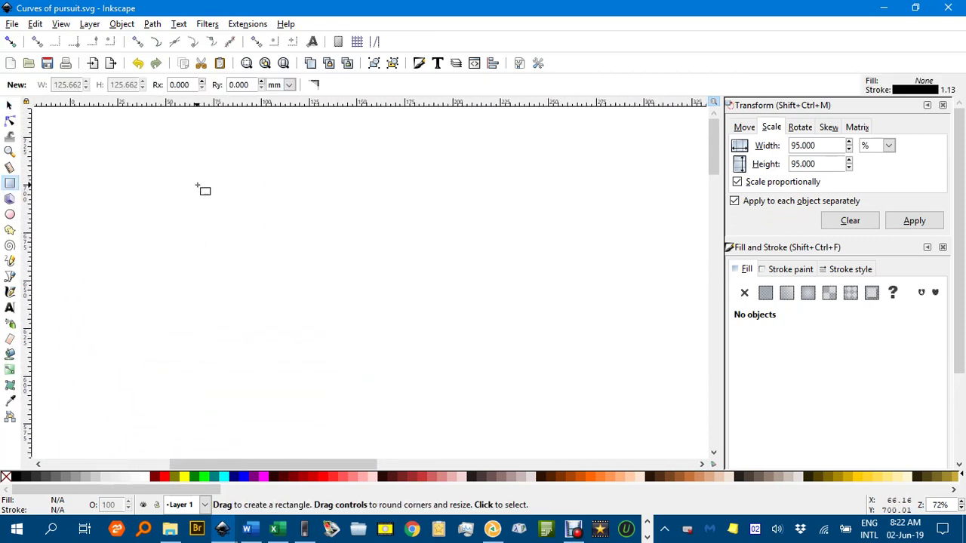
{"action": "left_click_drag", "start_coordinate": [327, 276], "coordinate": [450, 395]}
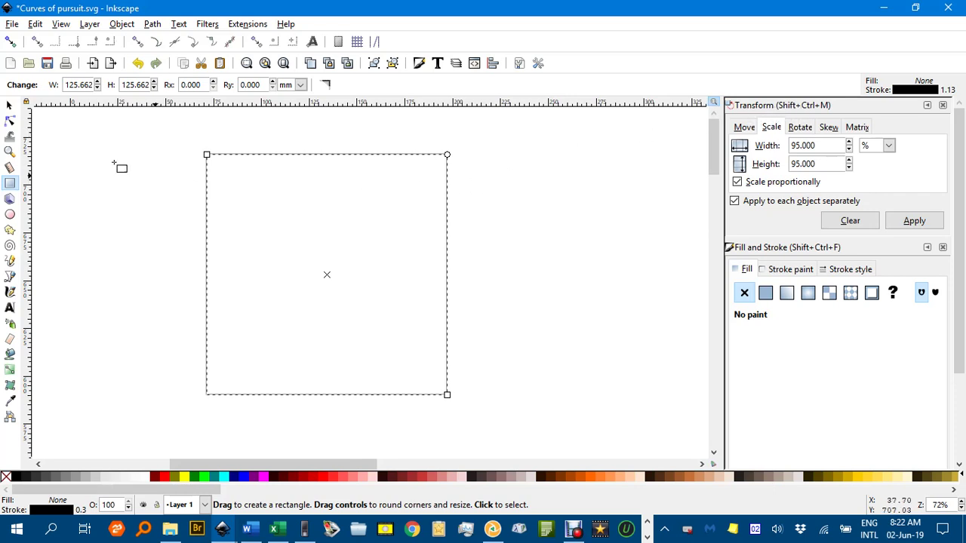
{"action": "left_click", "coordinate": [10, 106]}
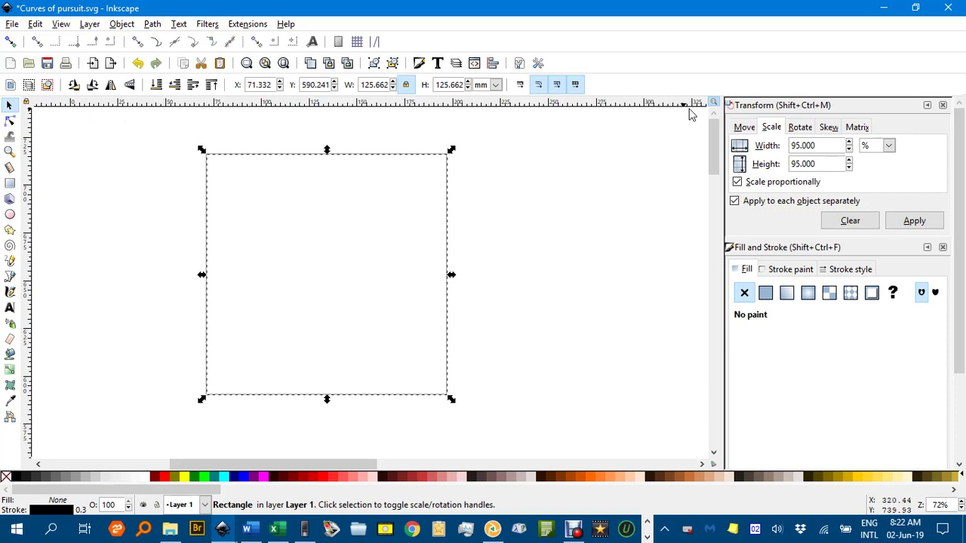
Enter a 90% proportional scale and a 6.8° rotation angle in the Transform dialog.
{"action": "left_click_drag", "start_coordinate": [820, 147], "coordinate": [790, 147]}
{"action": "type", "text": "90"}
{"action": "key", "text": "Tab"}
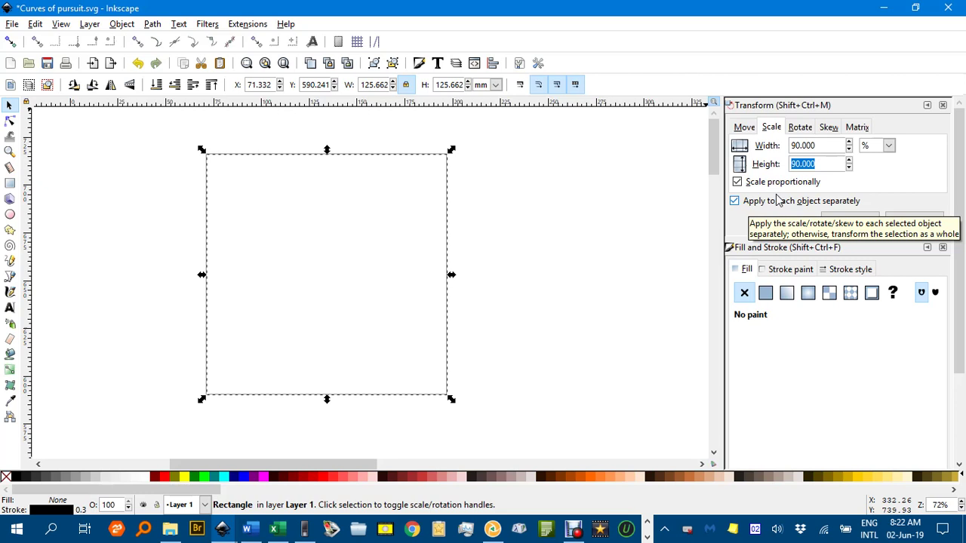
{"action": "left_click", "coordinate": [800, 128]}
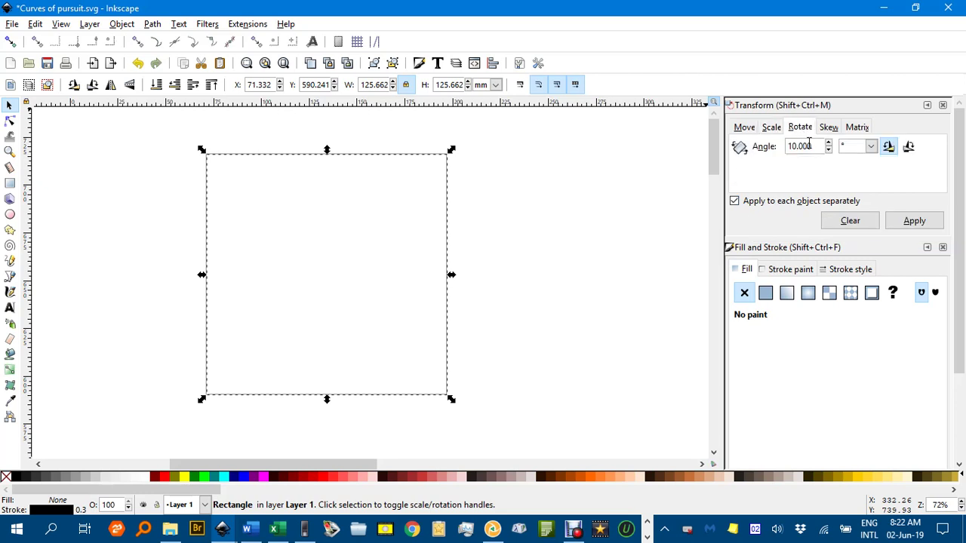
{"action": "left_click_drag", "start_coordinate": [813, 145], "coordinate": [778, 145]}
{"action": "type", "text": "6.8"}
Shrink the square to 90% and rotate it 6.8°, then deselect to inspect.
{"action": "left_click", "coordinate": [777, 129]}
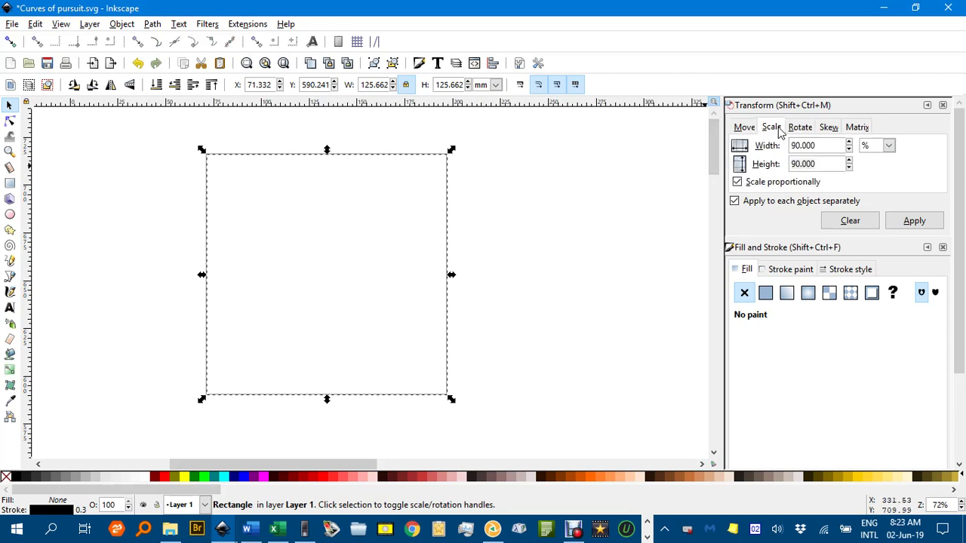
{"action": "left_click", "coordinate": [911, 224]}
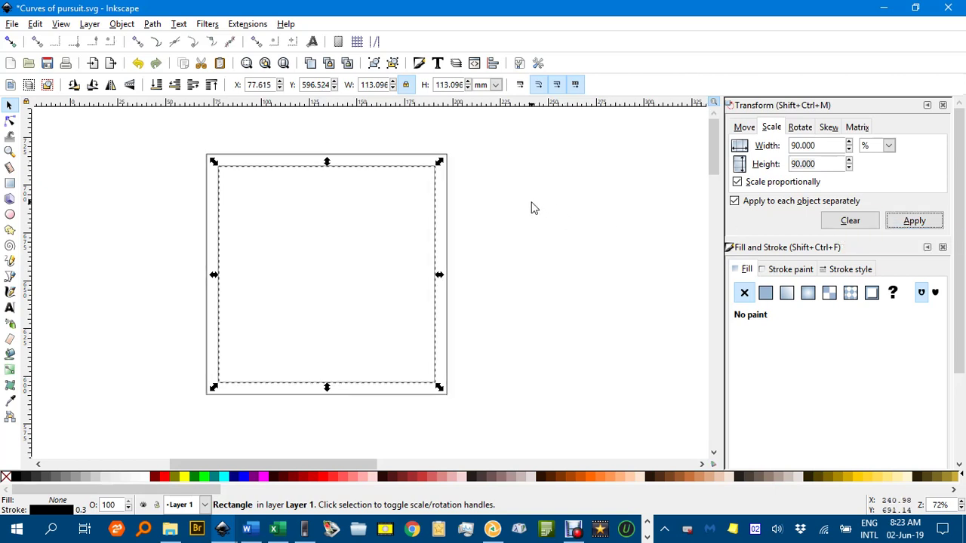
{"action": "left_click", "coordinate": [804, 129]}
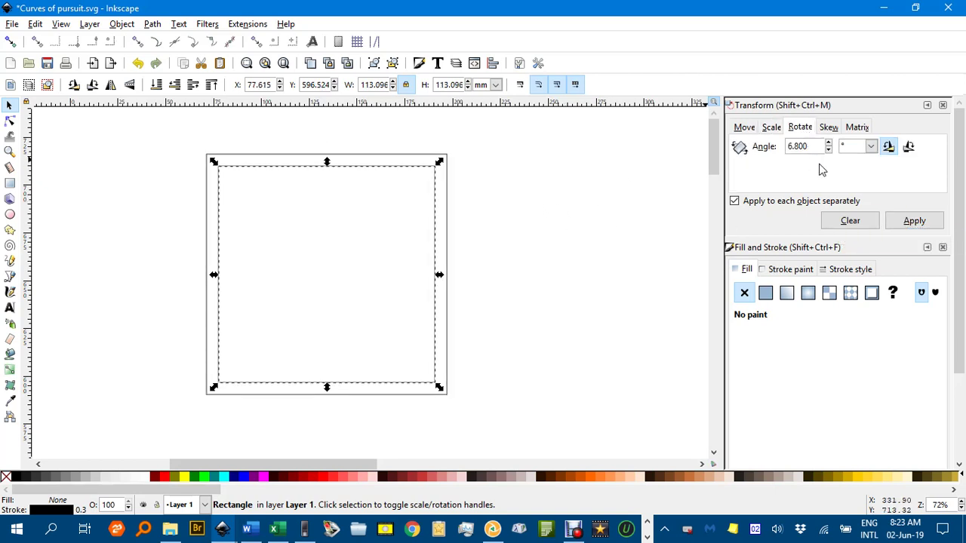
{"action": "left_click", "coordinate": [913, 221]}
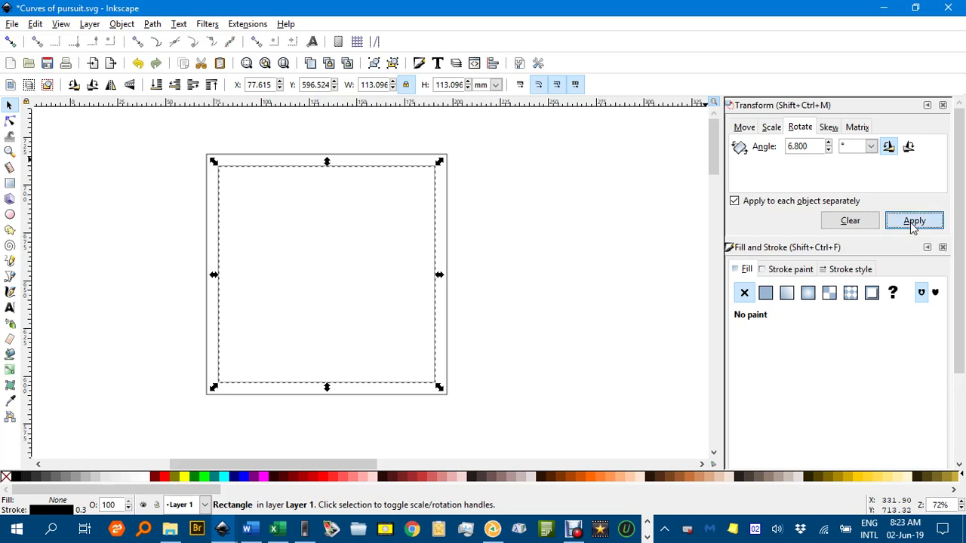
{"action": "left_click", "coordinate": [505, 183]}
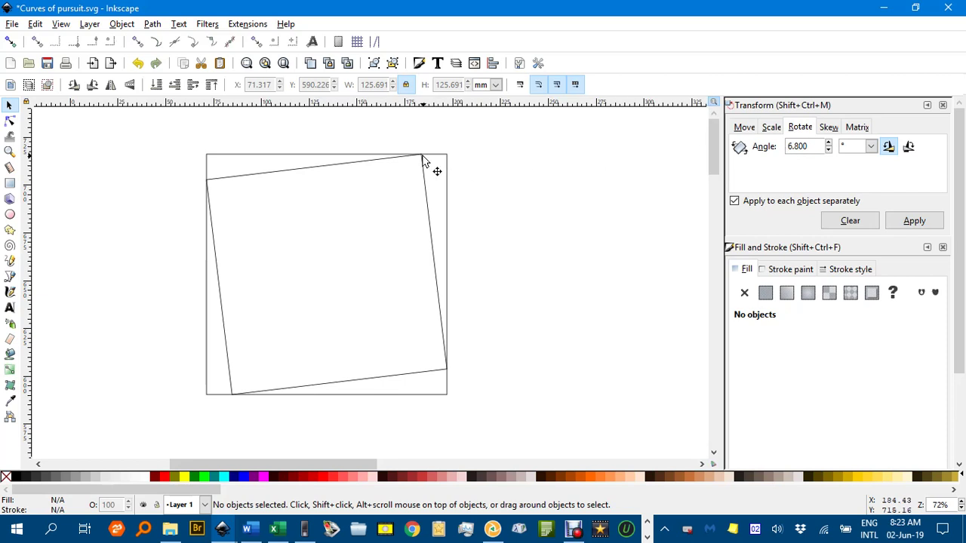
{"action": "key", "text": "ctrl"}
{"action": "key", "text": "ctrl+z"}
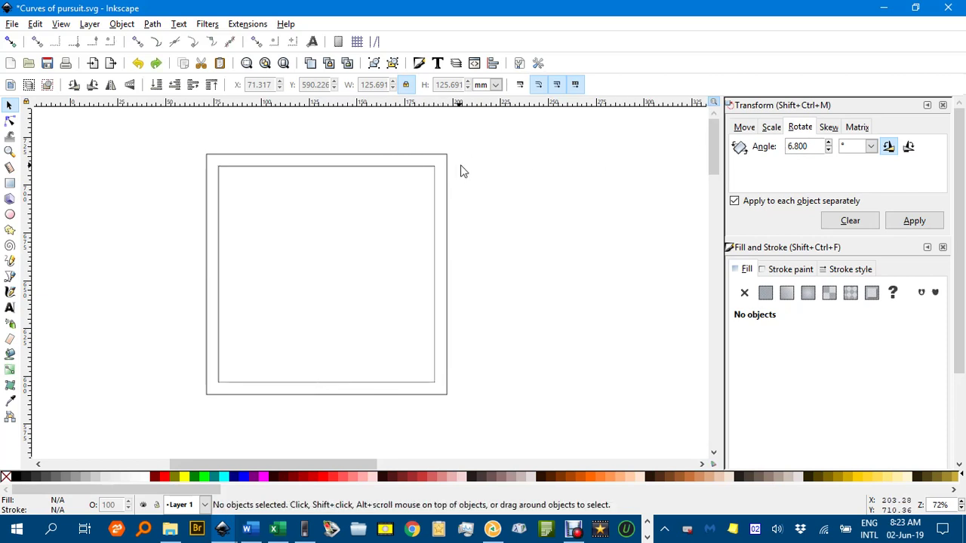
{"action": "left_click_drag", "start_coordinate": [815, 144], "coordinate": [773, 146]}
{"action": "type", "text": "8"}
{"action": "left_click", "coordinate": [408, 174]}
{"action": "left_click", "coordinate": [921, 223]}
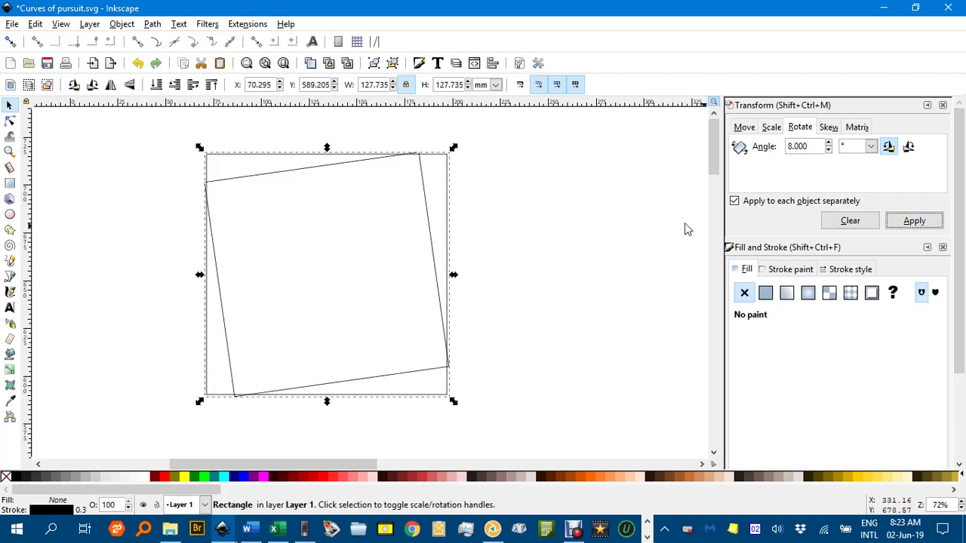
{"action": "left_click", "coordinate": [246, 427]}
{"action": "scroll", "coordinate": [243, 408], "scroll_direction": "up", "scroll_amount": 4, "text": "ctrl"}
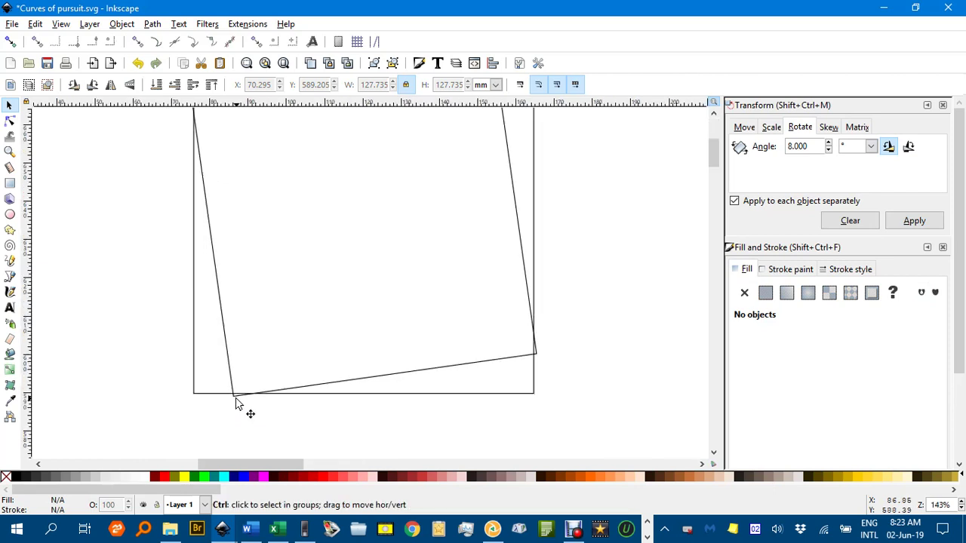
{"action": "scroll", "coordinate": [241, 401], "scroll_direction": "down", "scroll_amount": 4, "text": "ctrl"}
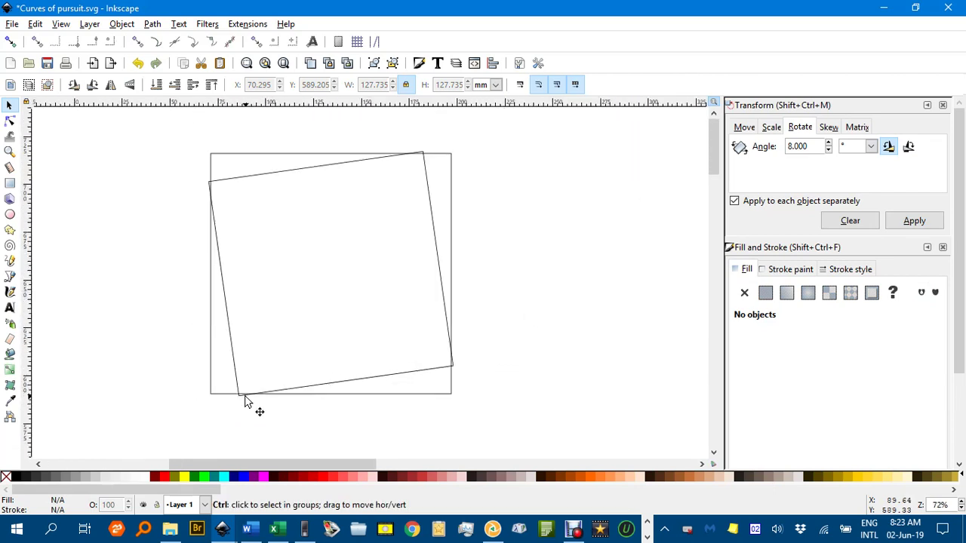
{"action": "scroll", "coordinate": [344, 325], "scroll_direction": "up", "scroll_amount": 1, "text": "ctrl"}
{"action": "scroll", "coordinate": [345, 327], "scroll_direction": "down", "scroll_amount": 1, "text": "ctrl"}
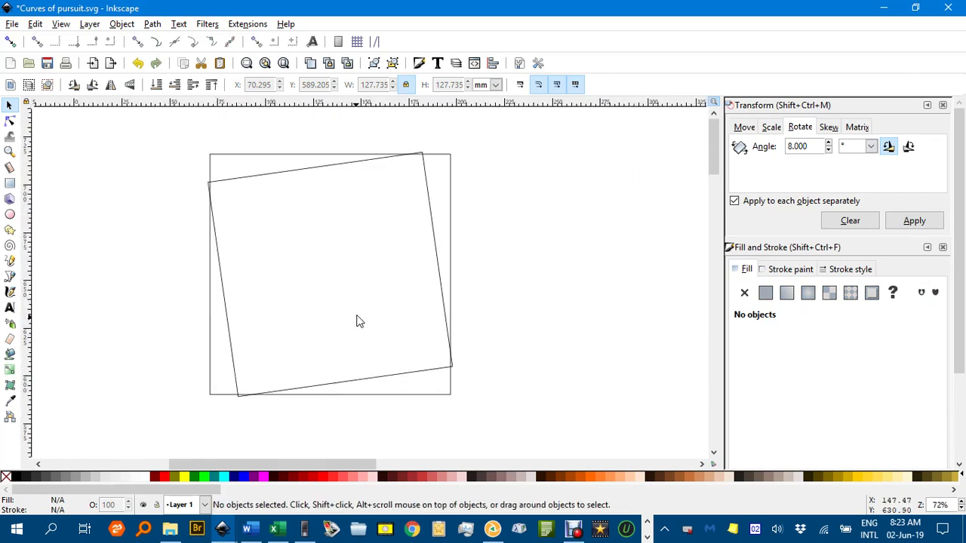
{"action": "left_click_drag", "start_coordinate": [389, 298], "coordinate": [475, 313]}
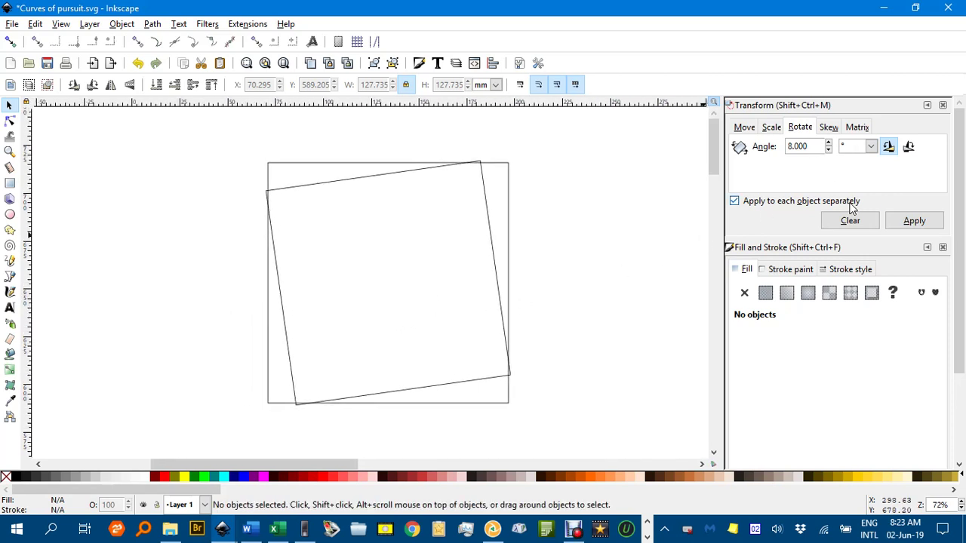
{"action": "key", "text": "ctrl+z"}
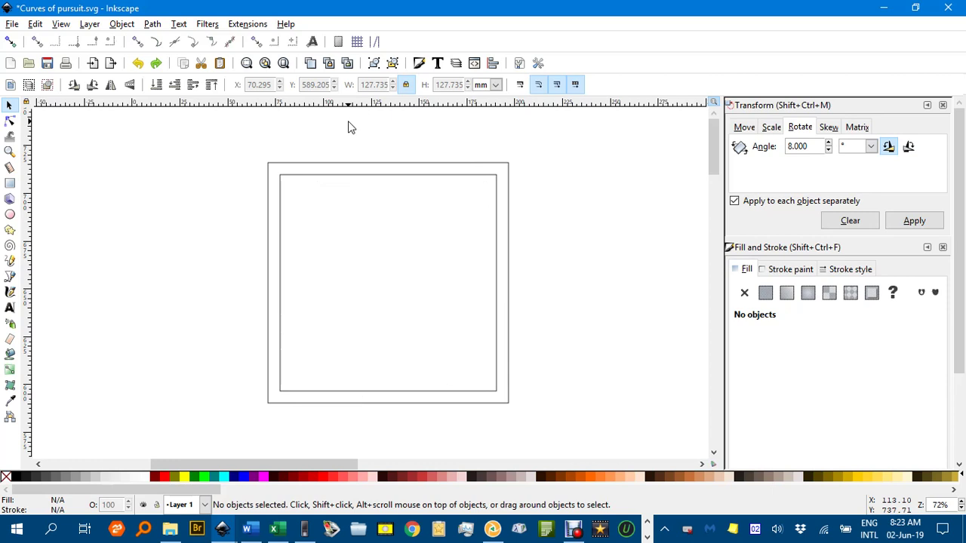
{"action": "left_click_drag", "start_coordinate": [813, 145], "coordinate": [754, 154]}
{"action": "type", "text": "6.8"}
Rotate the inner square 6.8°, duplicate it, and shrink the copy to 90% twice.
{"action": "left_click", "coordinate": [451, 179]}
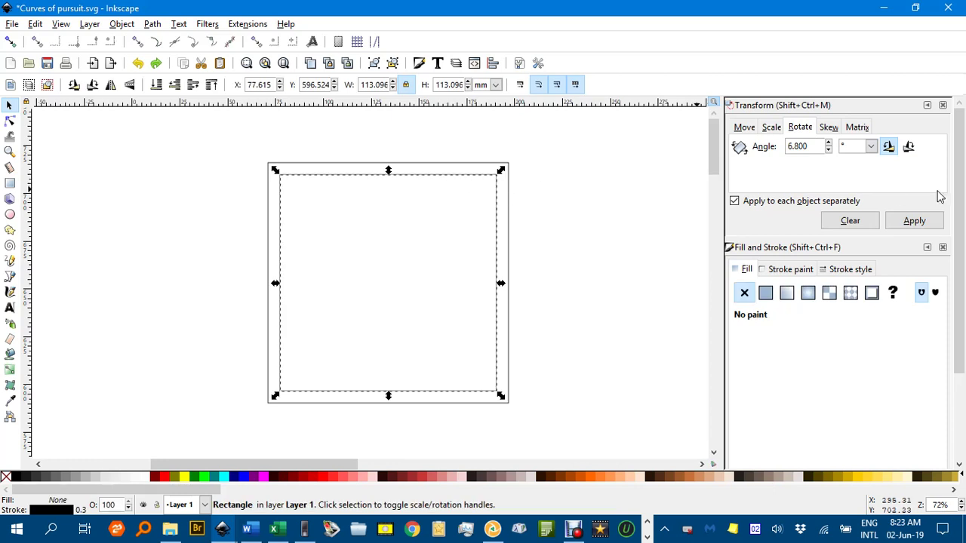
{"action": "left_click", "coordinate": [914, 221]}
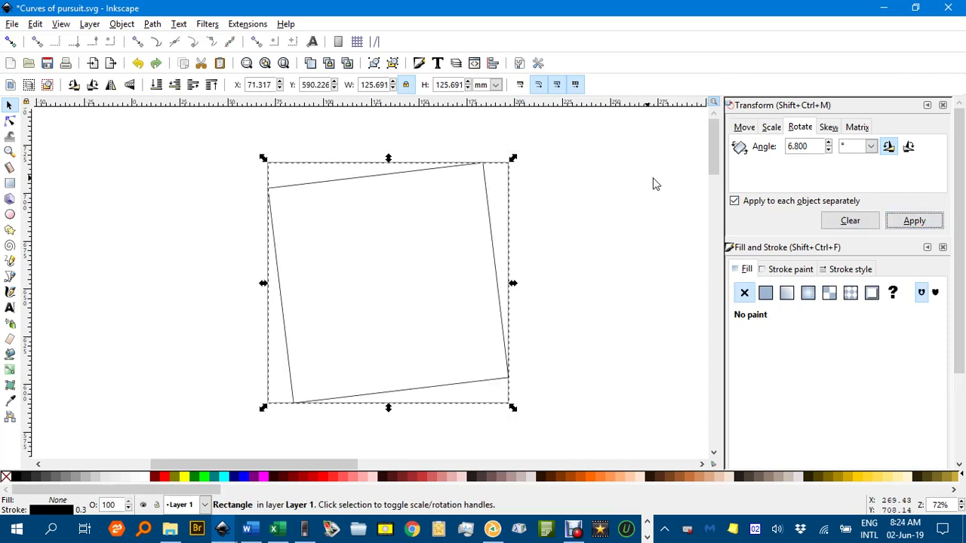
{"action": "key", "text": "ctrl+d"}
{"action": "left_click", "coordinate": [915, 221]}
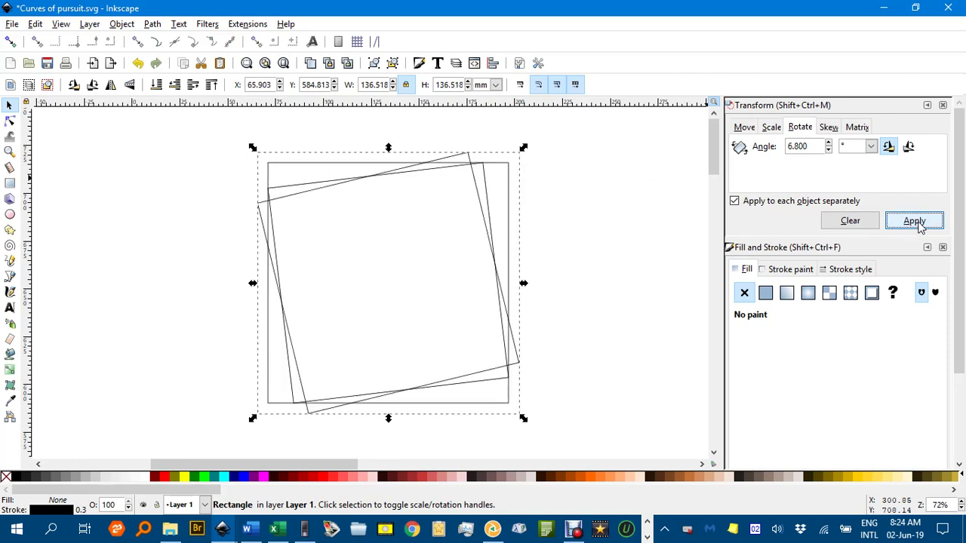
{"action": "left_click", "coordinate": [771, 129]}
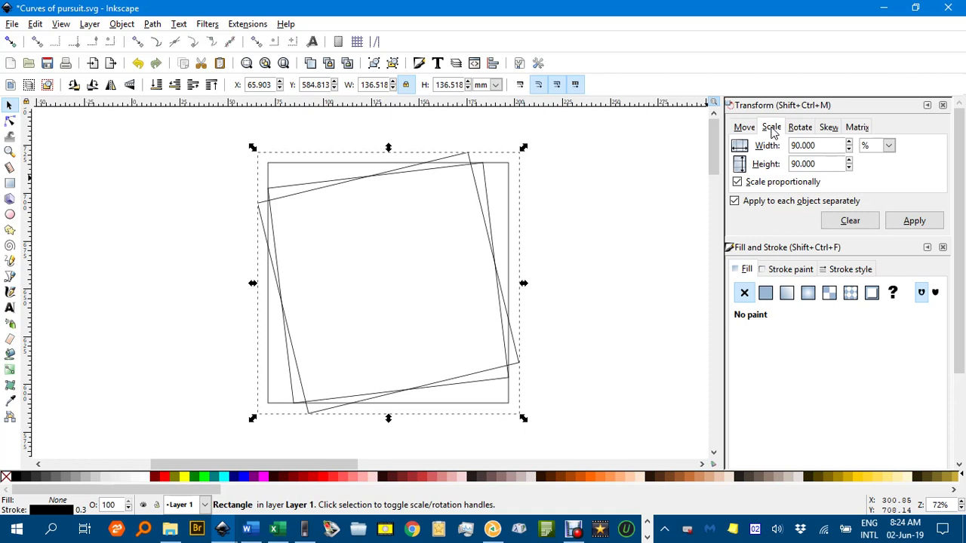
{"action": "left_click", "coordinate": [915, 221]}
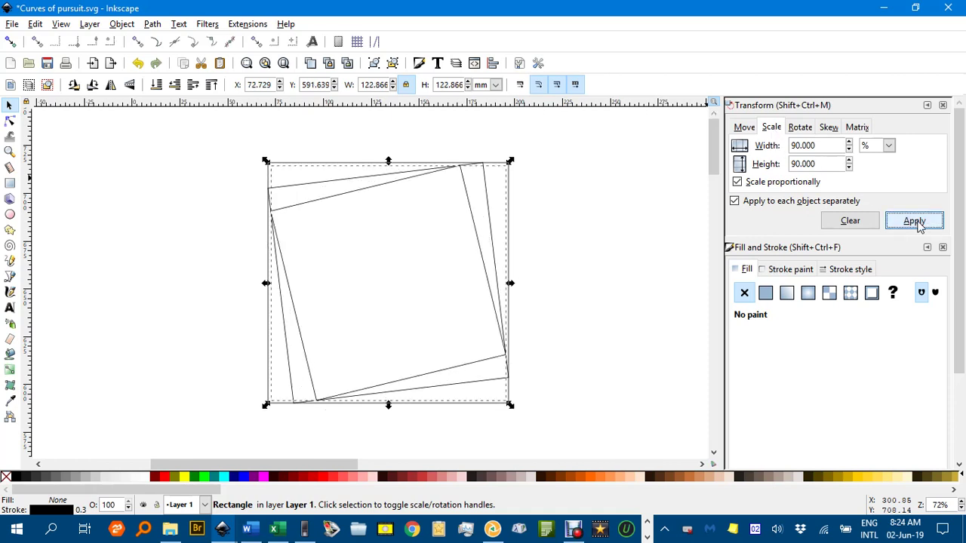
{"action": "left_click", "coordinate": [915, 222]}
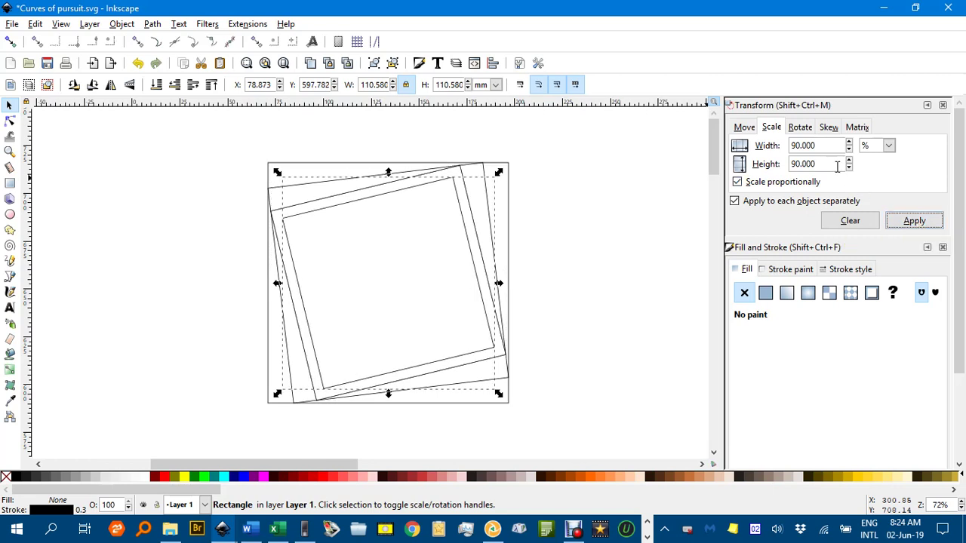
Keep alternating 6.8° rotations and 90% scaling to nest more squares, then deselect.
{"action": "left_click", "coordinate": [799, 130]}
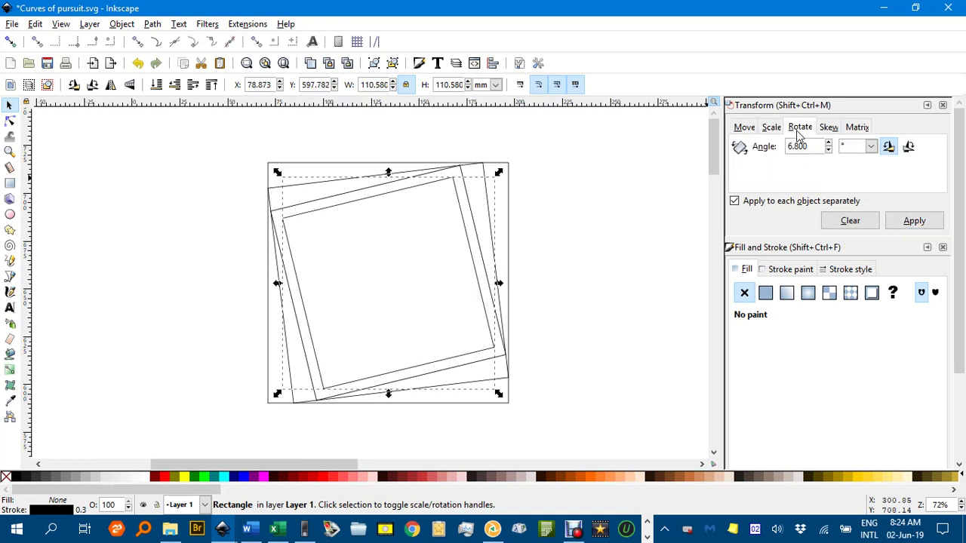
{"action": "left_click", "coordinate": [914, 222]}
{"action": "left_click", "coordinate": [914, 221]}
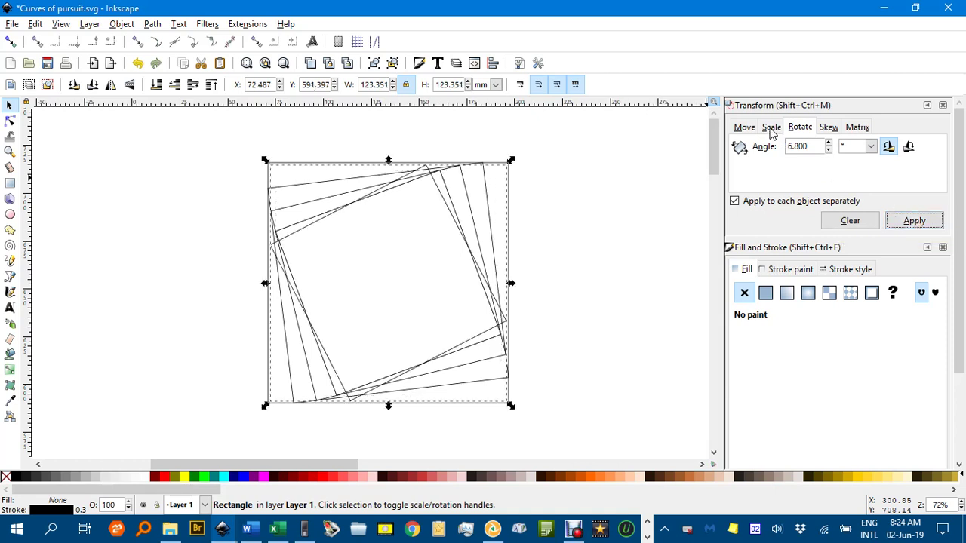
{"action": "left_click", "coordinate": [771, 128]}
{"action": "left_click", "coordinate": [914, 221]}
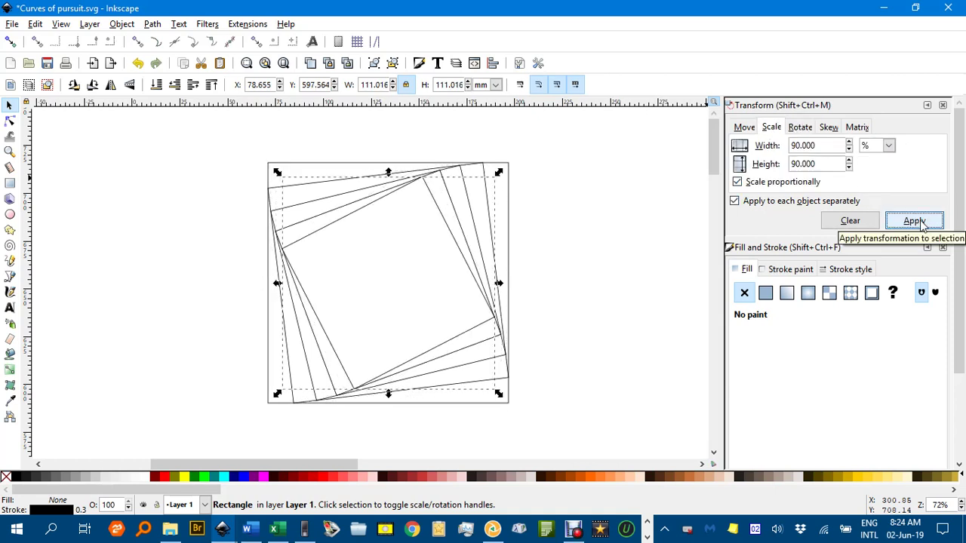
{"action": "left_click", "coordinate": [914, 221]}
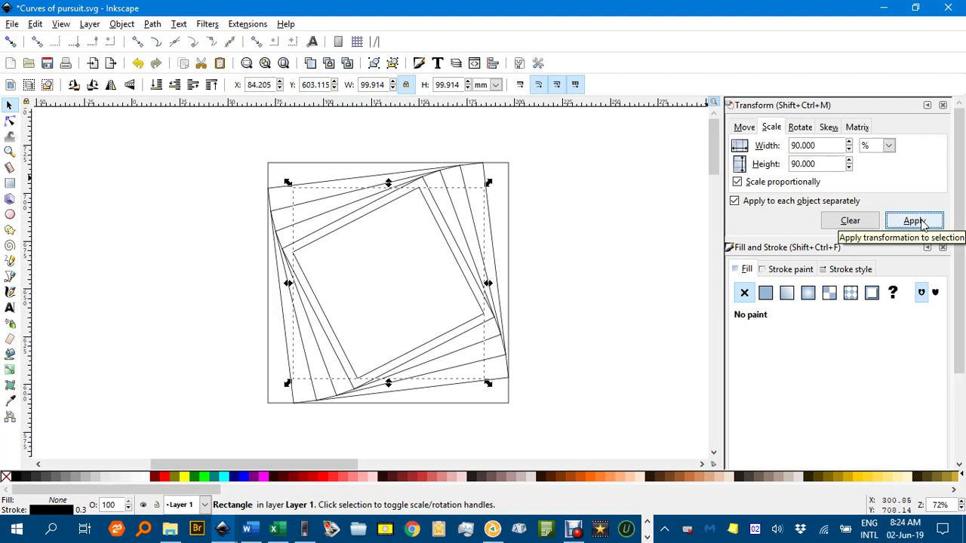
{"action": "left_click", "coordinate": [801, 129]}
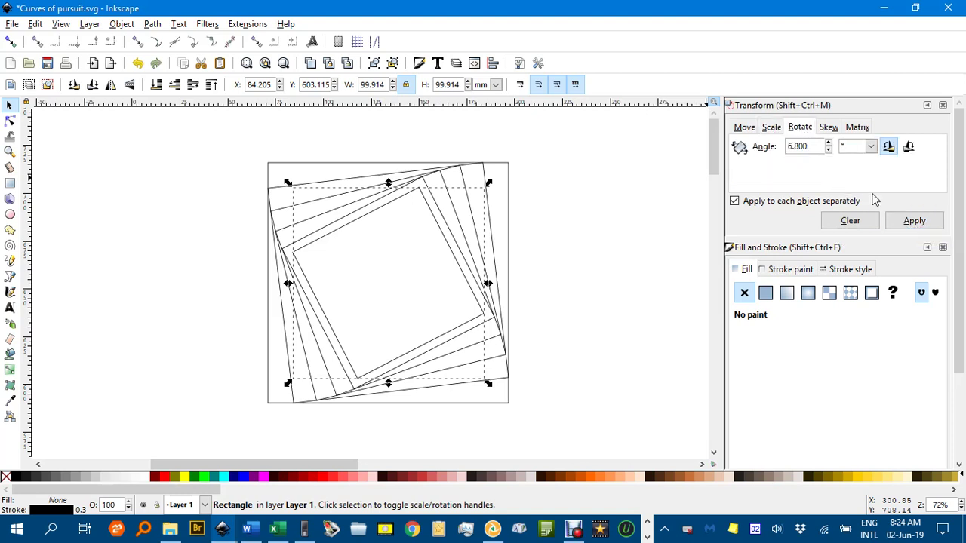
{"action": "left_click", "coordinate": [914, 221]}
{"action": "left_click", "coordinate": [608, 227]}
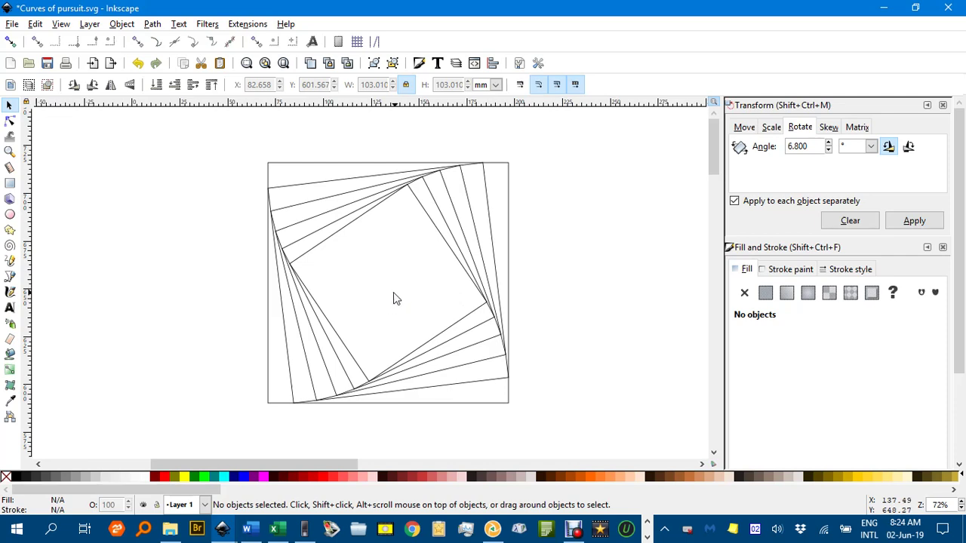
{"action": "mouse_move", "coordinate": [267, 276]}
{"action": "left_mouse_down"}
{"action": "mouse_move", "coordinate": [537, 274]}
{"action": "mouse_move", "coordinate": [423, 108]}
{"action": "mouse_move", "coordinate": [422, 155]}
{"action": "mouse_move", "coordinate": [358, 138]}
{"action": "mouse_move", "coordinate": [280, 135]}
{"action": "left_mouse_up"}
Bring the pentagon beside the square spiral into view and select it.
{"action": "scroll", "coordinate": [521, 273], "scroll_direction": "down", "scroll_amount": 4}
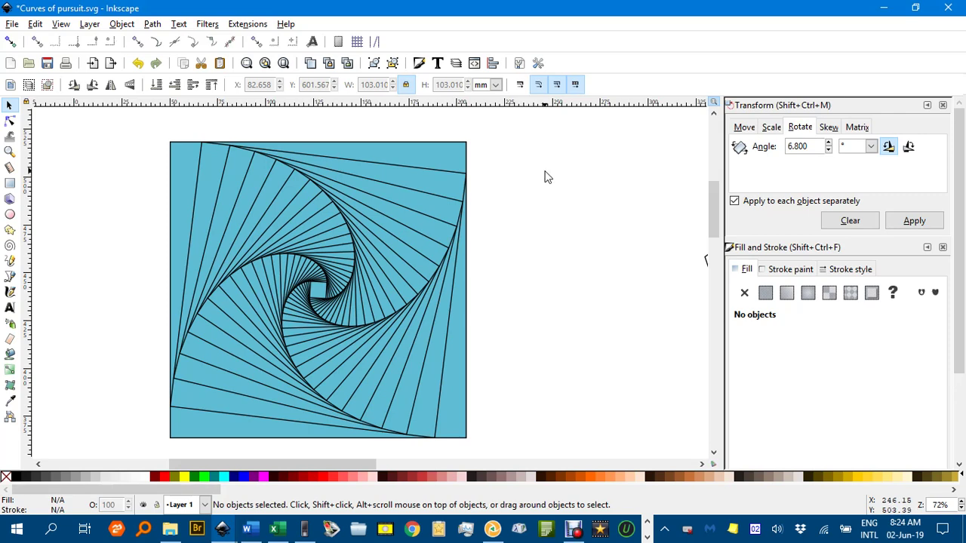
{"action": "scroll", "coordinate": [547, 177], "scroll_direction": "up", "scroll_amount": 2}
{"action": "scroll", "coordinate": [548, 177], "scroll_direction": "down", "scroll_amount": 1}
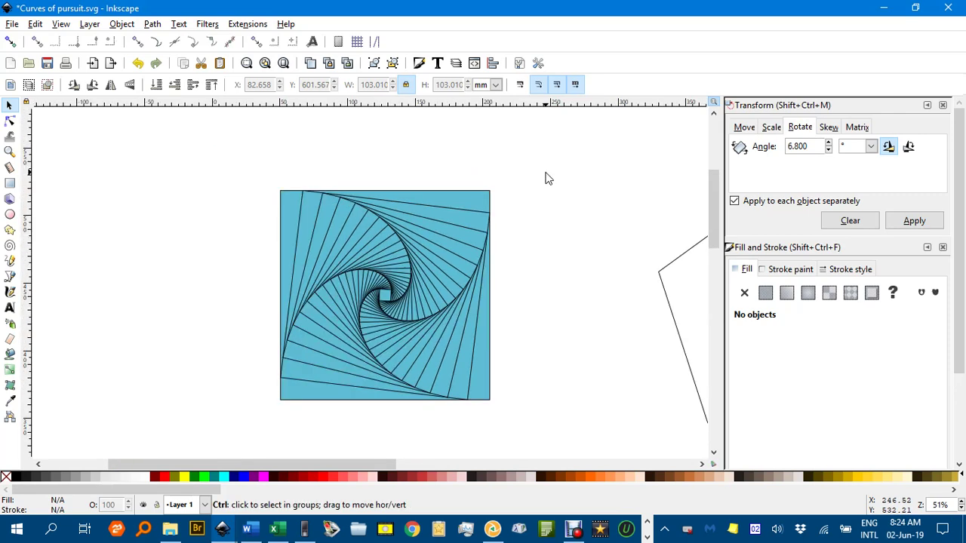
{"action": "left_click_drag", "start_coordinate": [548, 177], "coordinate": [240, 173]}
{"action": "left_click_drag", "start_coordinate": [472, 188], "coordinate": [405, 187]}
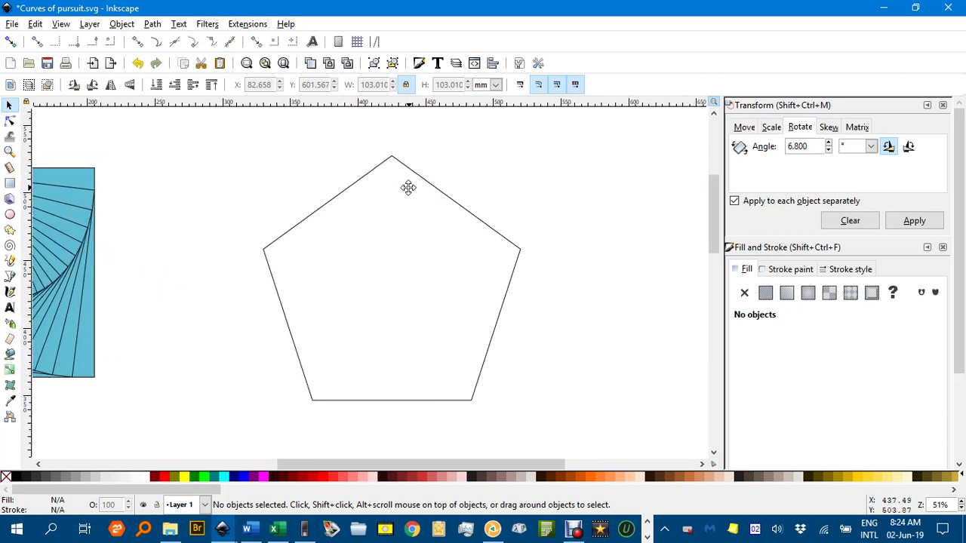
{"action": "left_click", "coordinate": [456, 204]}
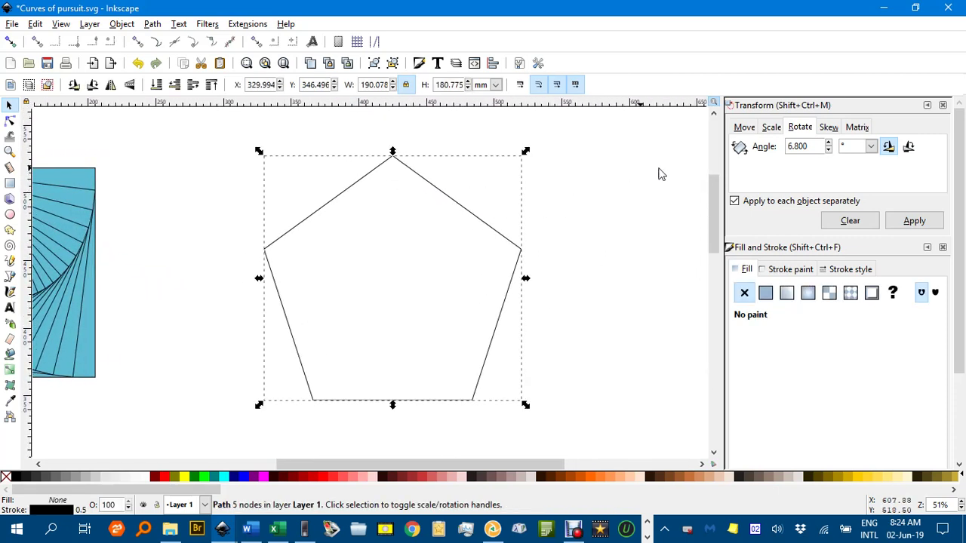
Change the Transform rotation angle from 6.8 to 10°.
{"action": "left_click", "coordinate": [772, 130]}
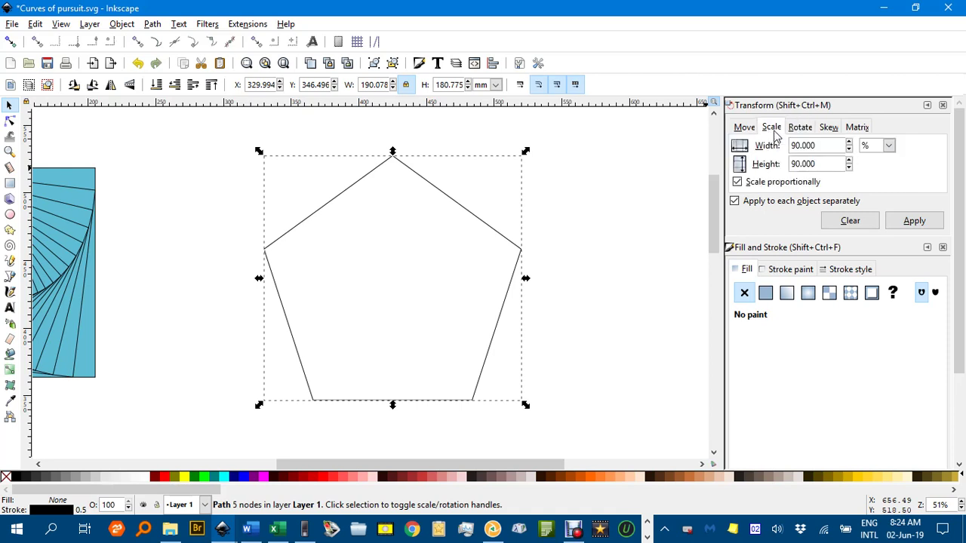
{"action": "left_click", "coordinate": [801, 131]}
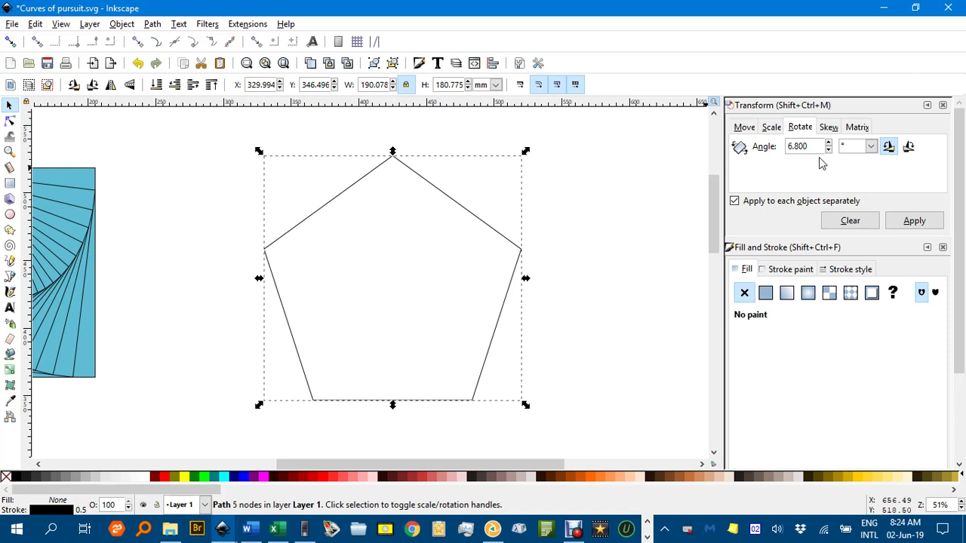
{"action": "double_click", "coordinate": [814, 146]}
{"action": "type", "text": "10"}
Duplicate the pentagon, shrink the copy to 90% and rotate it 10°.
{"action": "left_click", "coordinate": [772, 128]}
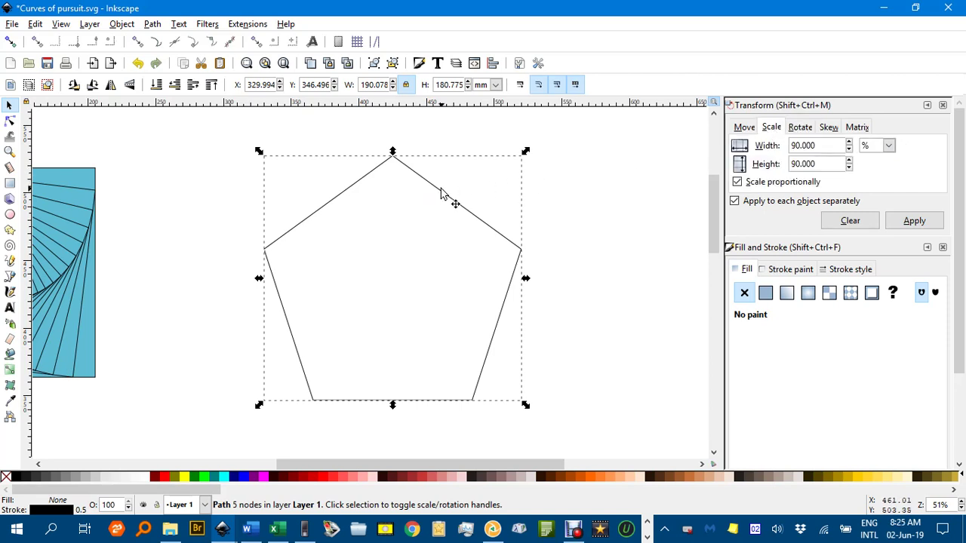
{"action": "key", "text": "ctrl+d"}
{"action": "left_click", "coordinate": [914, 220]}
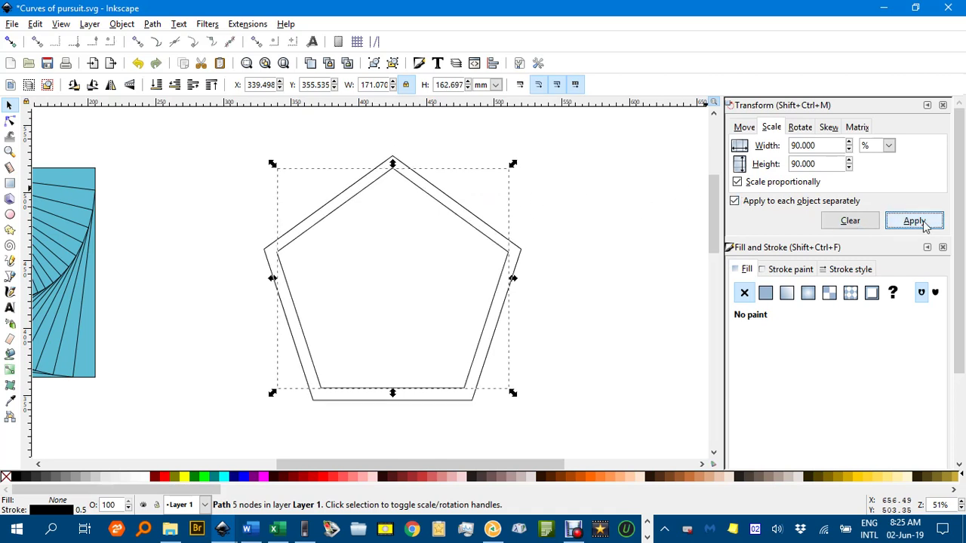
{"action": "left_click", "coordinate": [800, 127]}
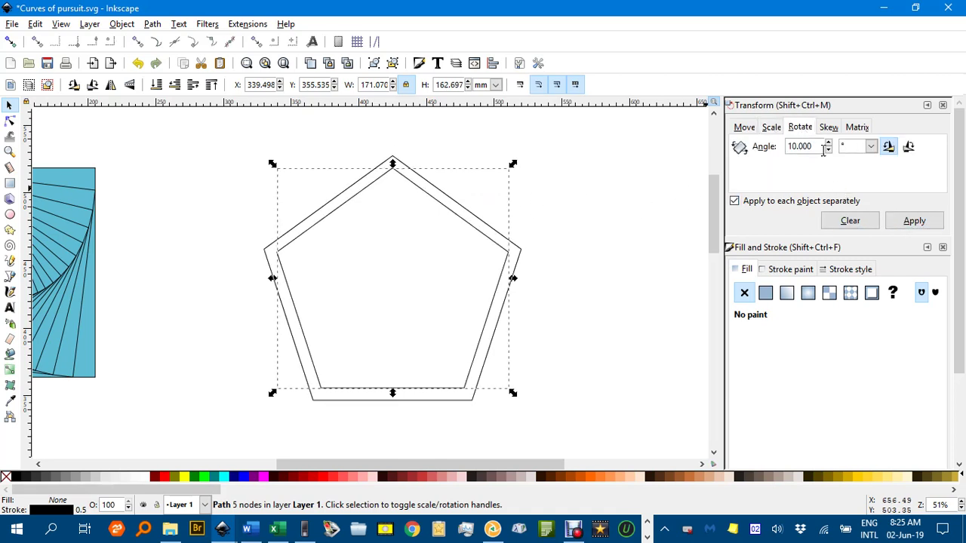
{"action": "left_click", "coordinate": [914, 221]}
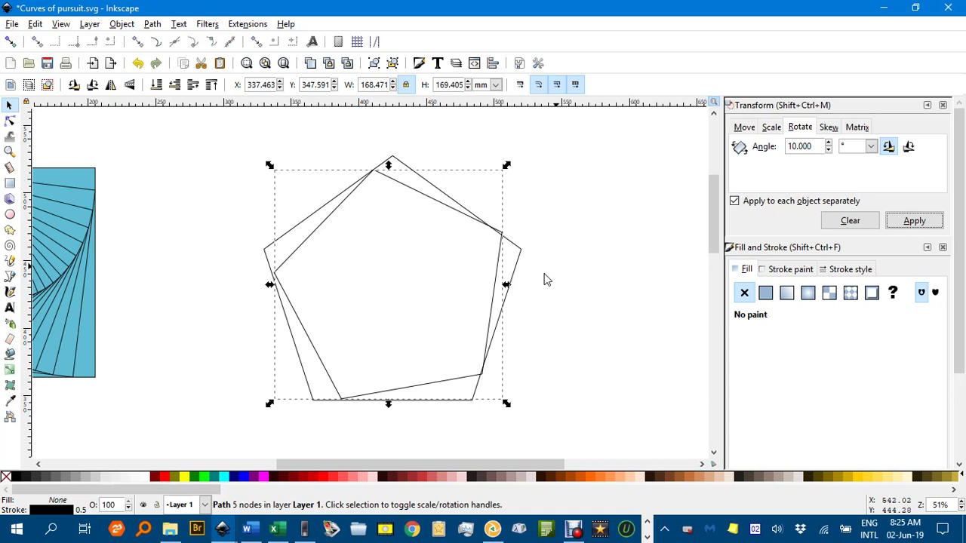
{"action": "left_click", "coordinate": [545, 245]}
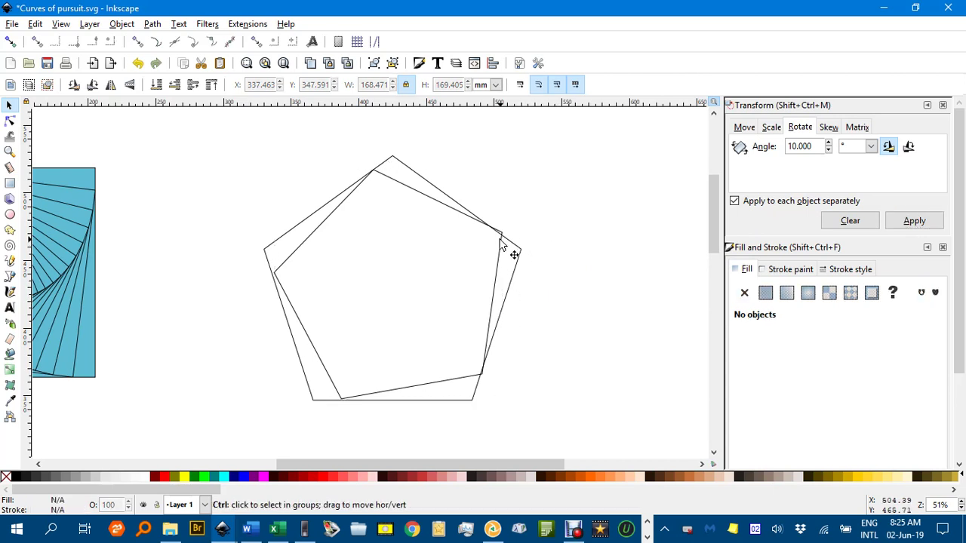
Nudge the inner pentagon down and left so its corners touch the outer sides.
{"action": "scroll", "coordinate": [502, 240], "scroll_direction": "up", "scroll_amount": 2}
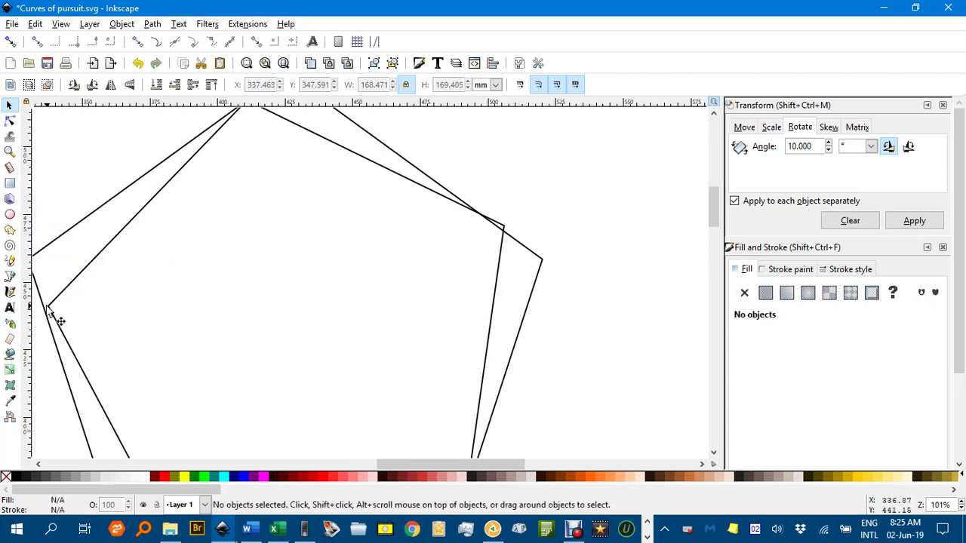
{"action": "scroll", "coordinate": [271, 291], "scroll_direction": "down", "scroll_amount": 1}
{"action": "left_click_drag", "start_coordinate": [301, 286], "coordinate": [359, 263]}
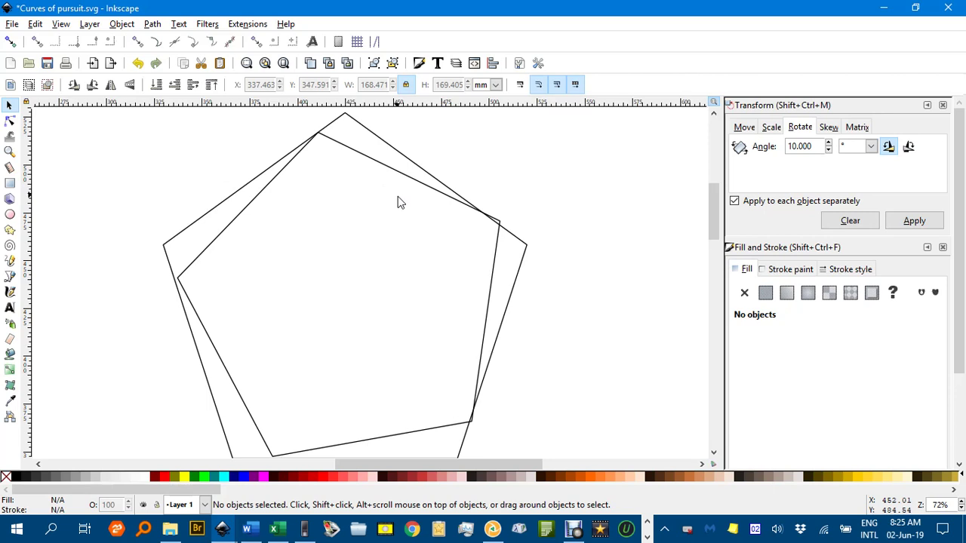
{"action": "scroll", "coordinate": [422, 218], "scroll_direction": "down", "scroll_amount": 1}
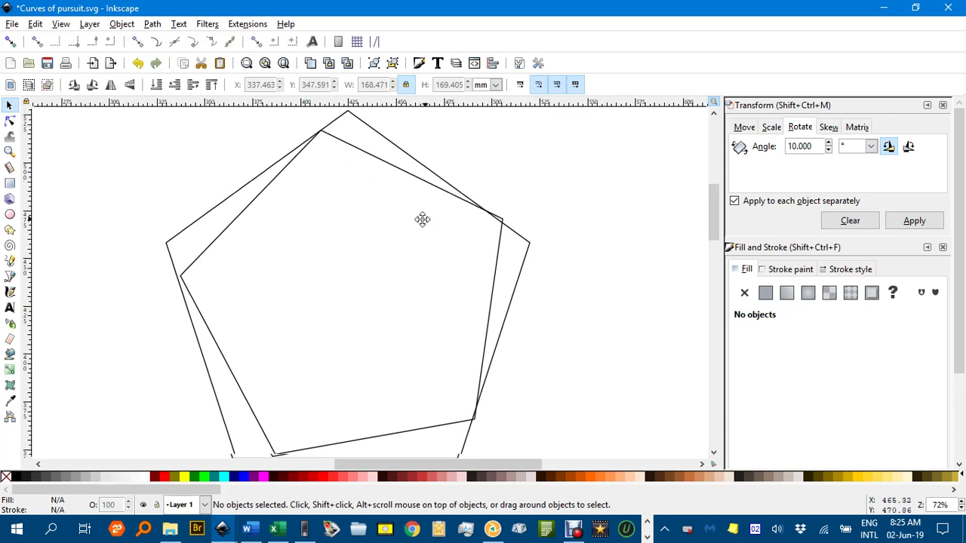
{"action": "left_click", "coordinate": [406, 170]}
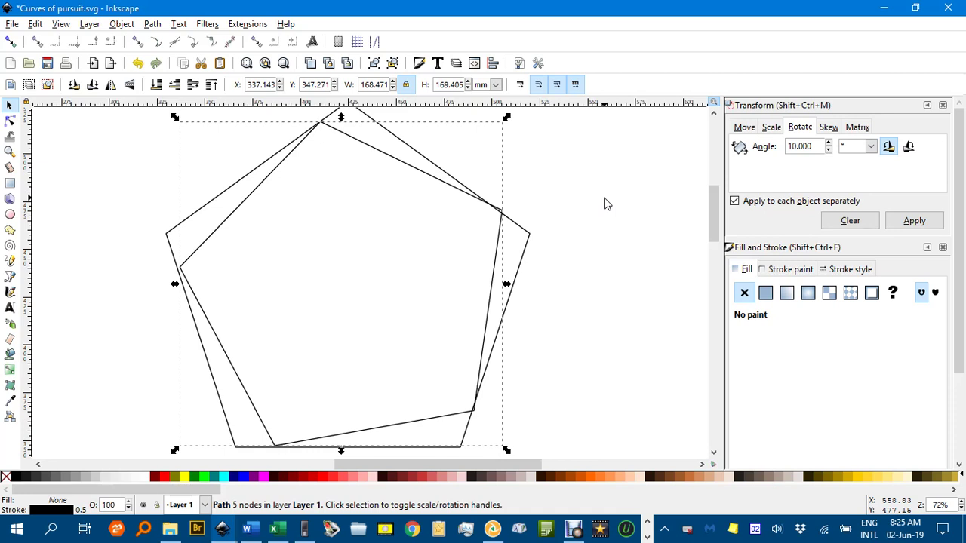
{"action": "left_click", "coordinate": [547, 208]}
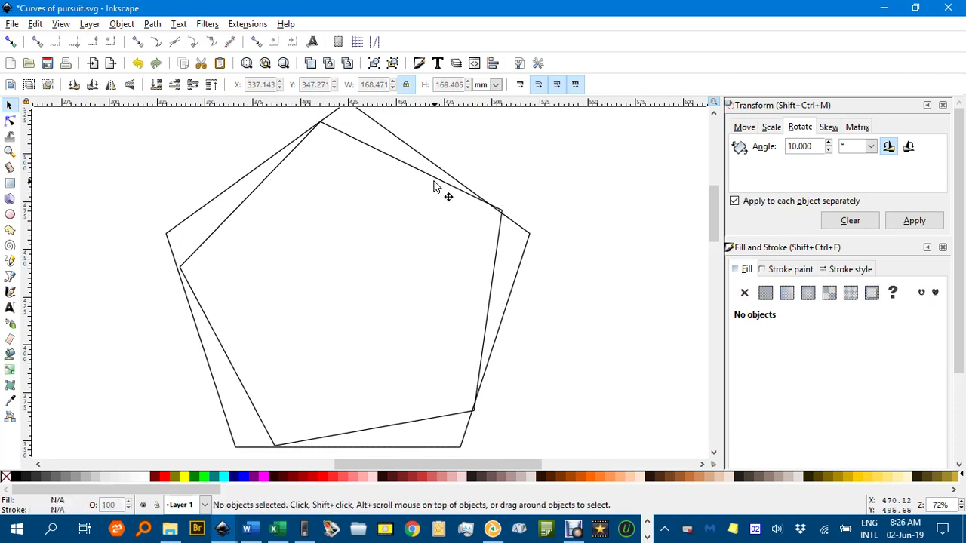
{"action": "left_click", "coordinate": [437, 189]}
{"action": "key", "text": "Down"}
{"action": "key", "text": "Down"}
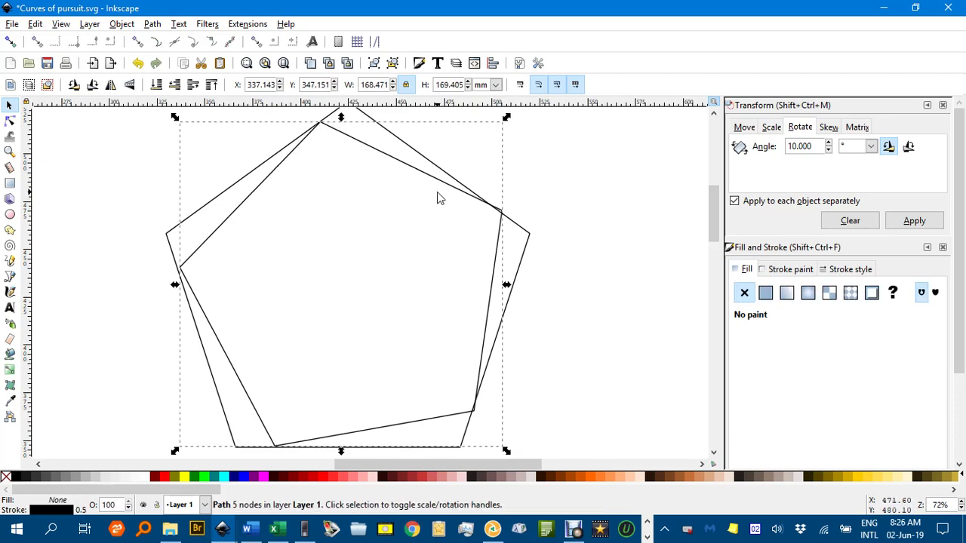
{"action": "key", "text": "alt+Down"}
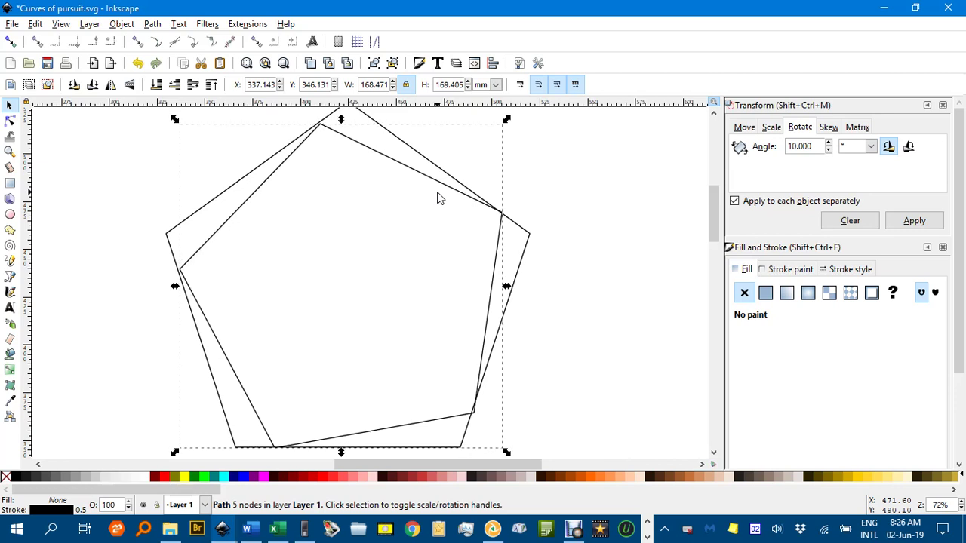
{"action": "key", "text": "Left"}
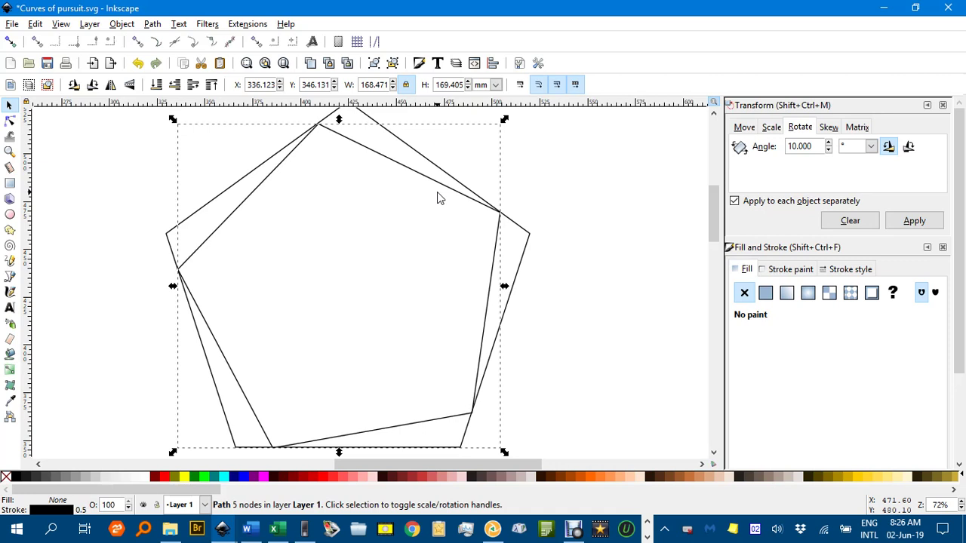
{"action": "left_click", "coordinate": [548, 170]}
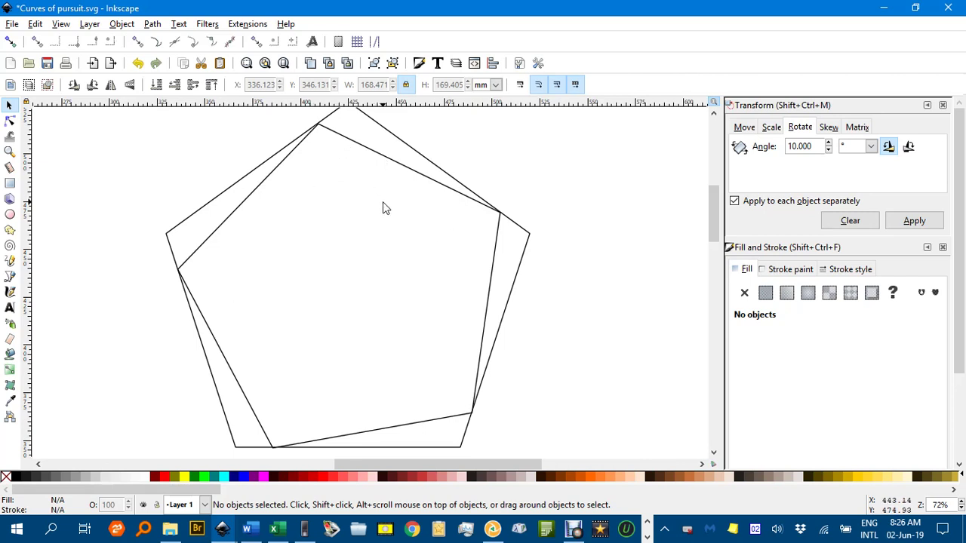
{"action": "left_click", "coordinate": [395, 167]}
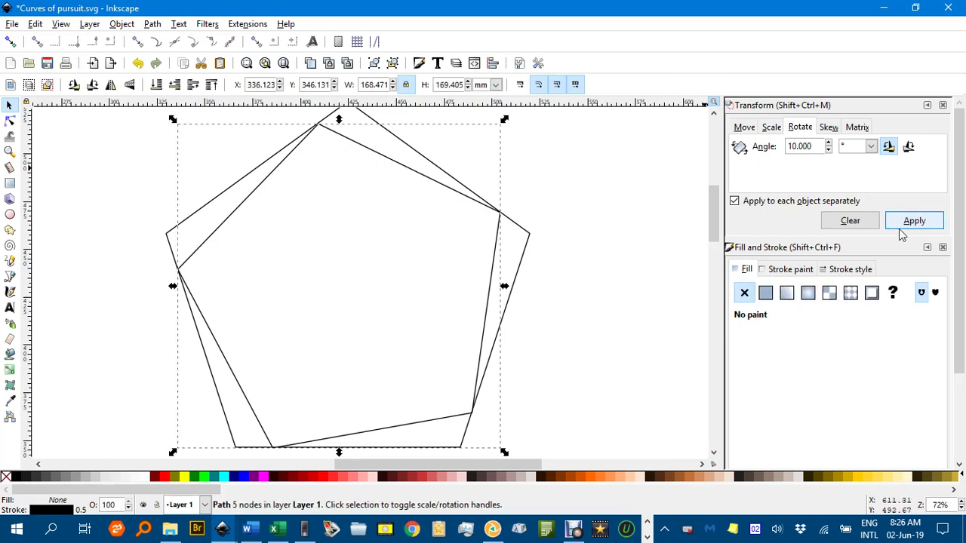
Duplicate the inner pentagon, rotating one copy 10° and shrinking another to 90%.
{"action": "key", "text": "ctrl+d"}
{"action": "left_click", "coordinate": [924, 222]}
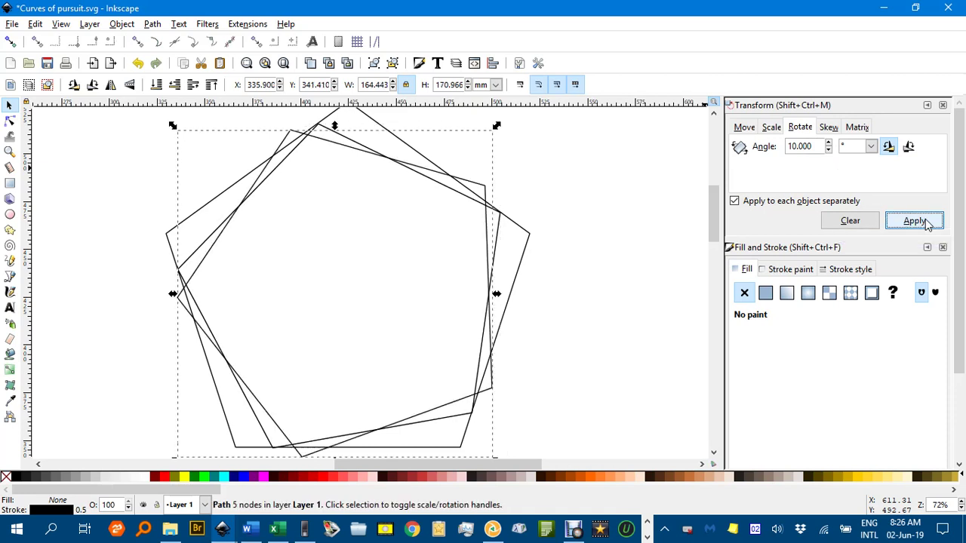
{"action": "left_click", "coordinate": [771, 127]}
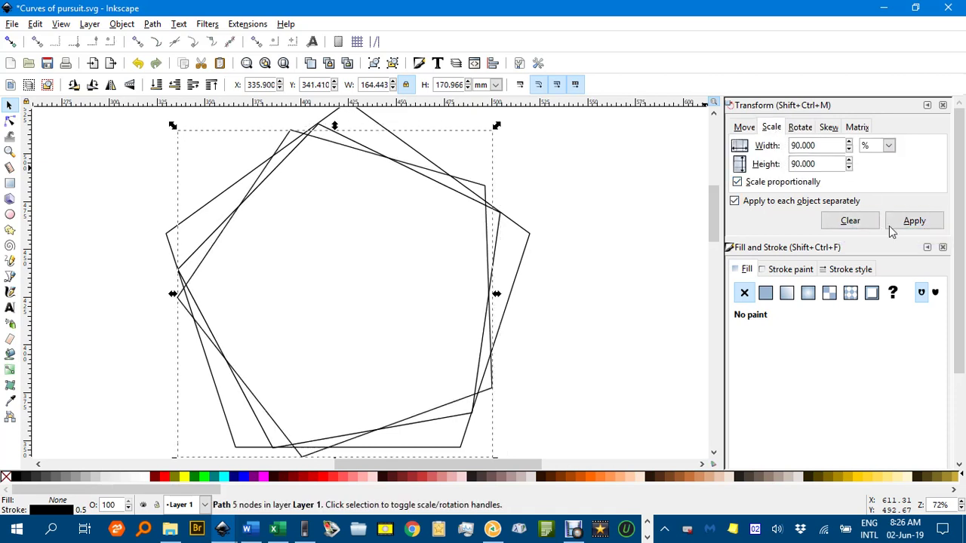
{"action": "key", "text": "ctrl+d"}
{"action": "left_click", "coordinate": [919, 223]}
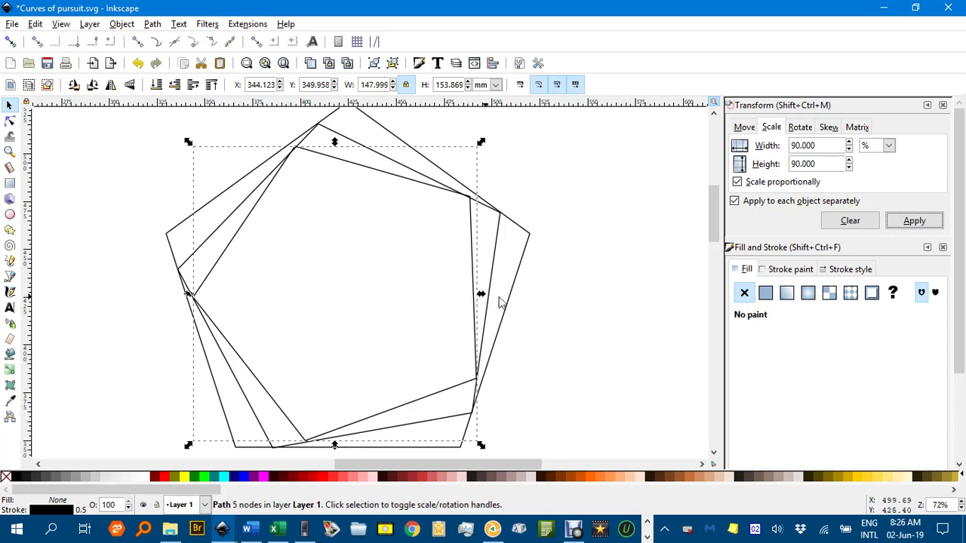
{"action": "left_click", "coordinate": [507, 354]}
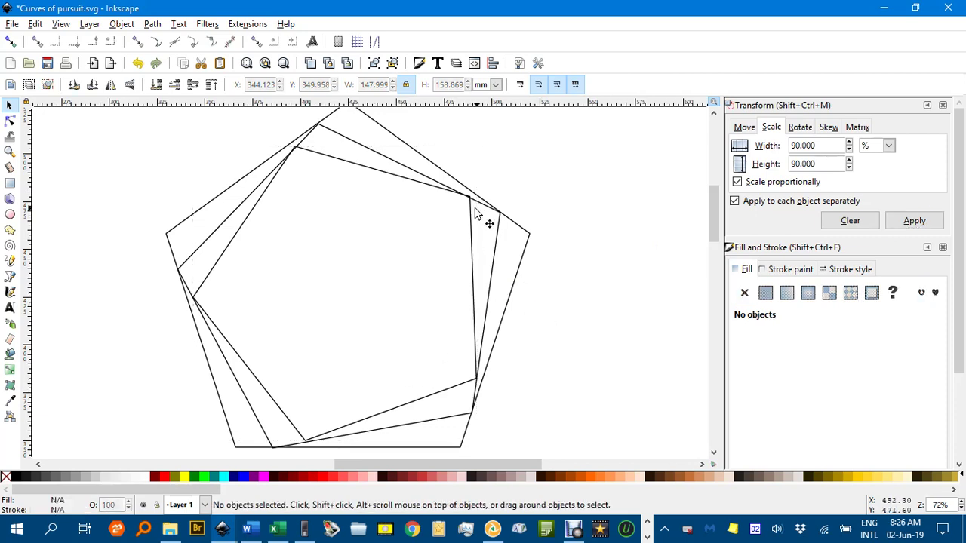
Nudge the innermost pentagon down so its corners meet the outline.
{"action": "scroll", "coordinate": [480, 211], "scroll_direction": "up", "scroll_amount": 2, "text": "ctrl"}
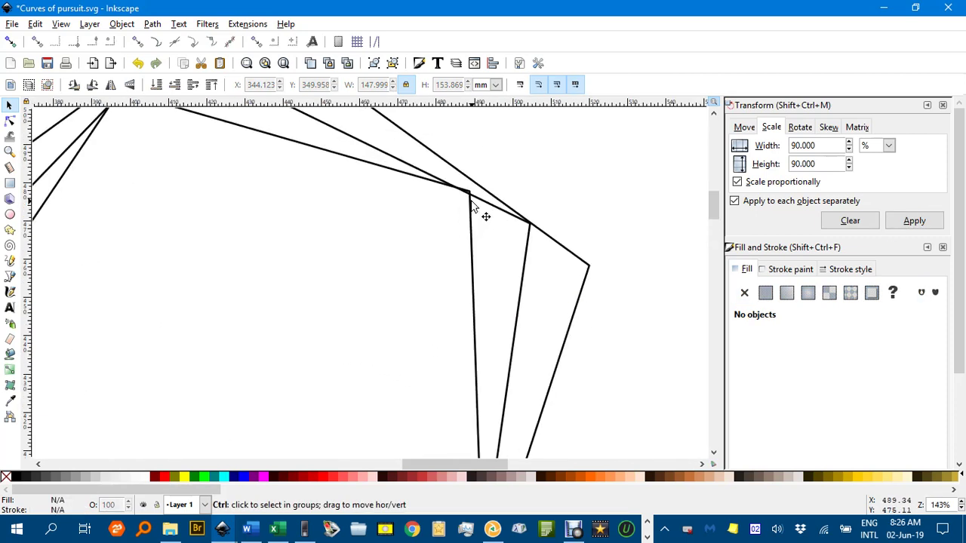
{"action": "scroll", "coordinate": [485, 218], "scroll_direction": "down", "scroll_amount": 2, "text": "ctrl"}
{"action": "scroll", "coordinate": [411, 337], "scroll_direction": "down", "scroll_amount": 1}
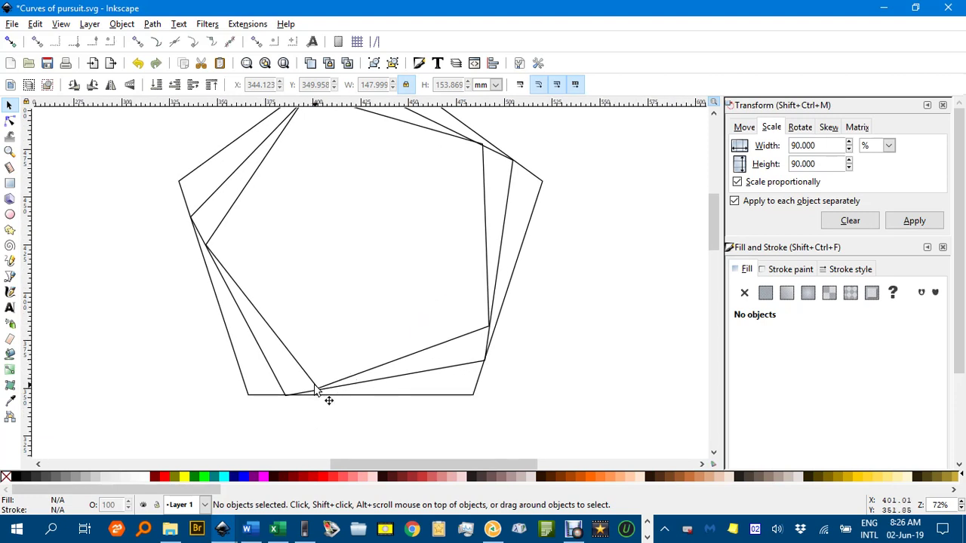
{"action": "scroll", "coordinate": [319, 389], "scroll_direction": "up", "scroll_amount": 1, "text": "ctrl"}
{"action": "left_click", "coordinate": [307, 374]}
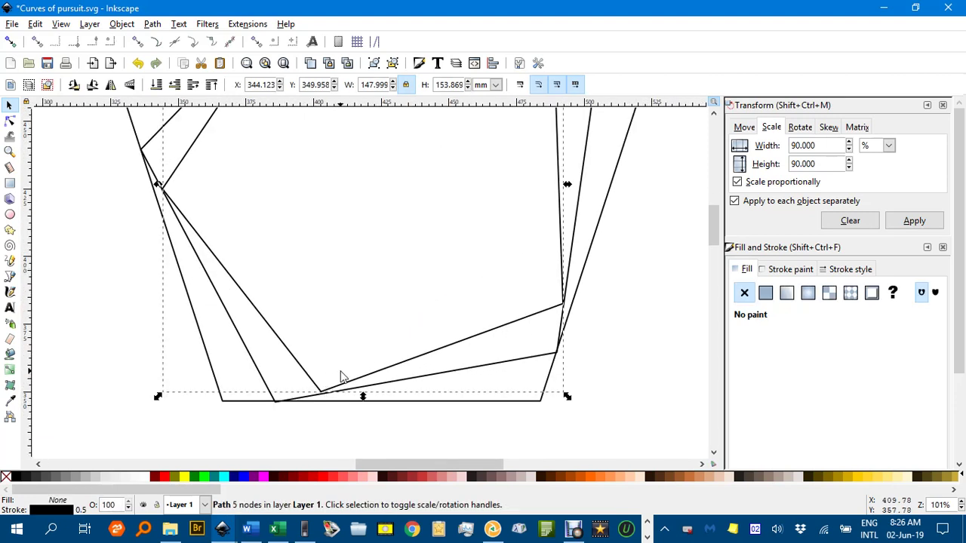
{"action": "key", "text": "Down"}
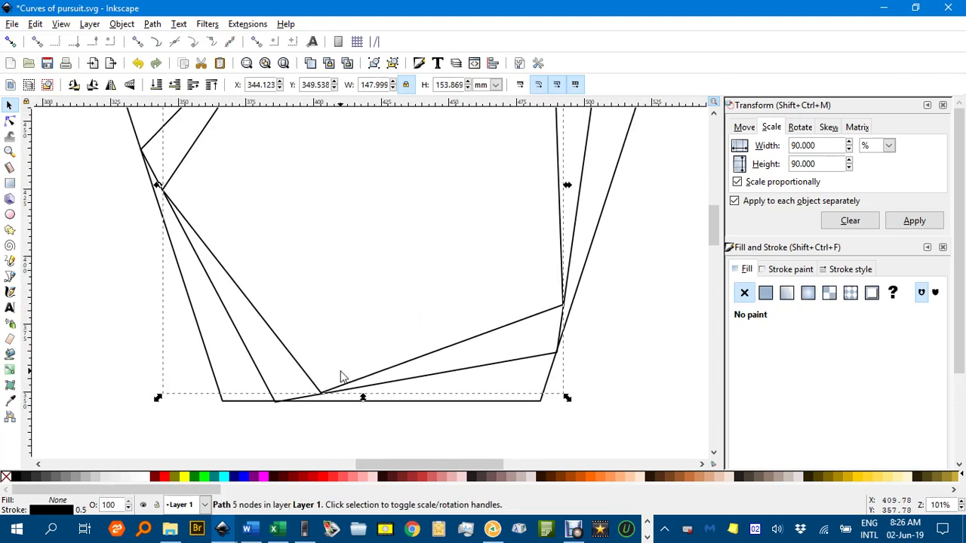
{"action": "key", "text": "alt+Down"}
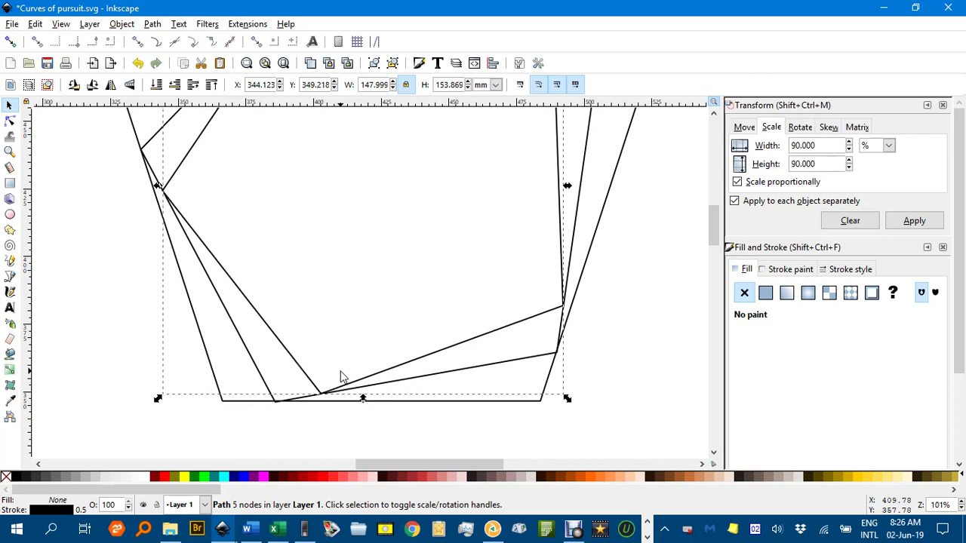
{"action": "left_click", "coordinate": [274, 247]}
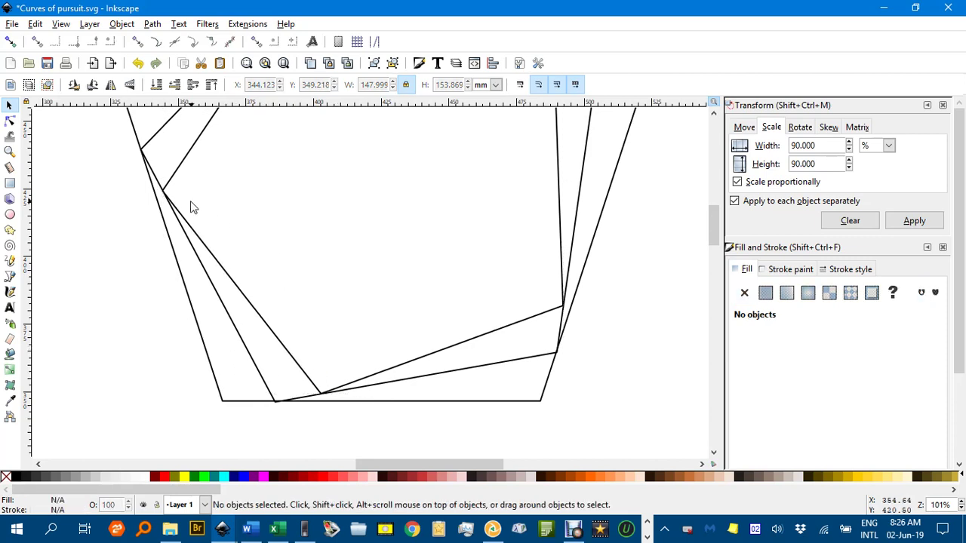
Select the pentagon path and drag it slightly to adjust its position.
{"action": "scroll", "coordinate": [190, 207], "scroll_direction": "up", "scroll_amount": 5, "text": "ctrl"}
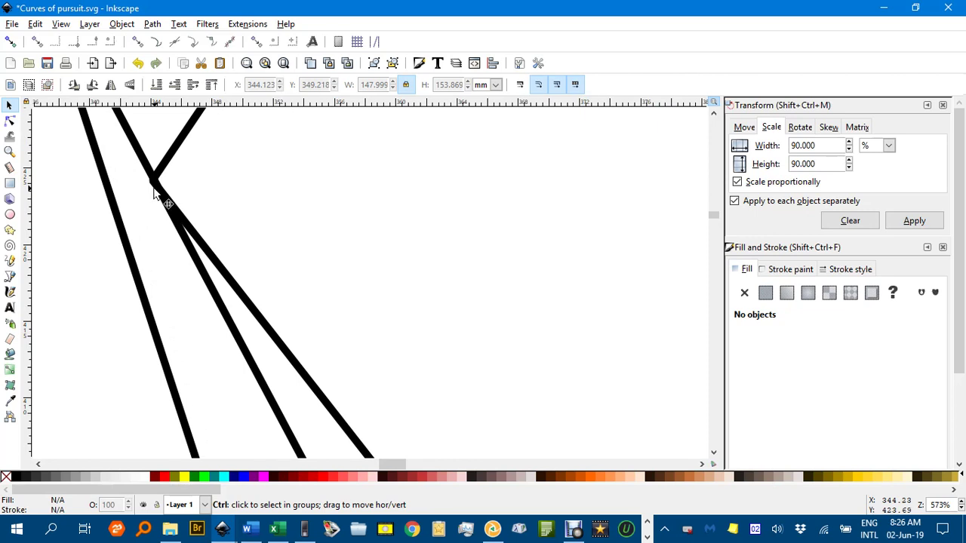
{"action": "scroll", "coordinate": [155, 195], "scroll_direction": "down", "scroll_amount": 4, "text": "ctrl"}
{"action": "scroll", "coordinate": [483, 232], "scroll_direction": "down", "scroll_amount": 2, "text": "ctrl"}
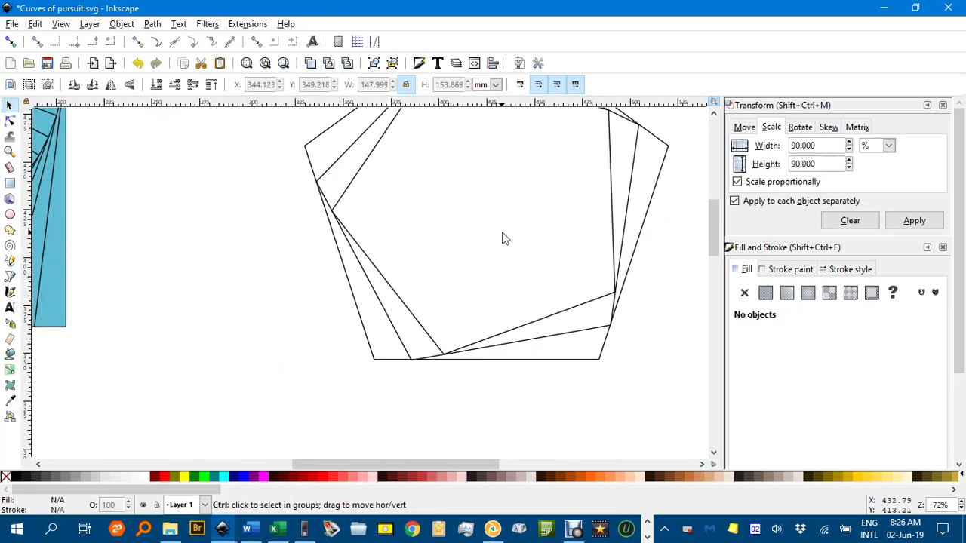
{"action": "left_click", "coordinate": [613, 194]}
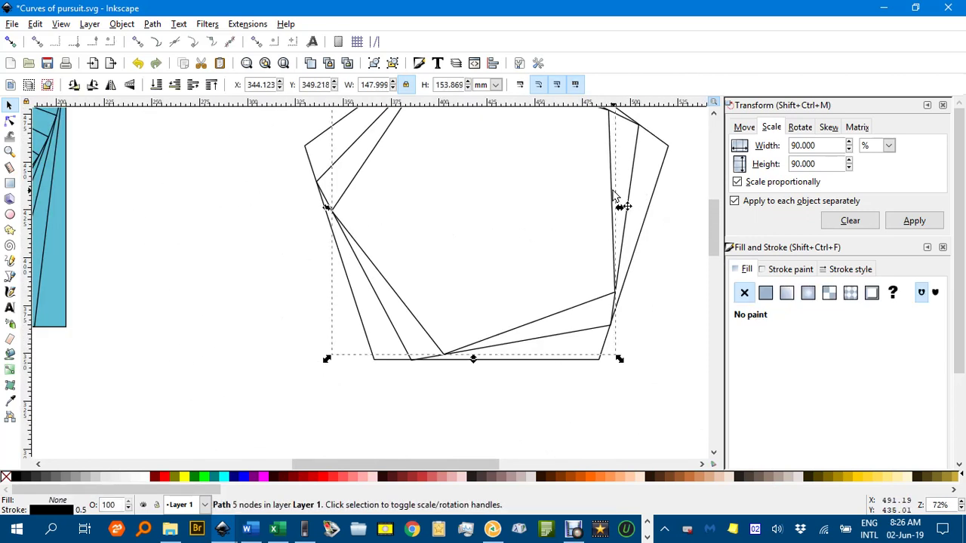
{"action": "left_click_drag", "start_coordinate": [613, 196], "coordinate": [614, 197]}
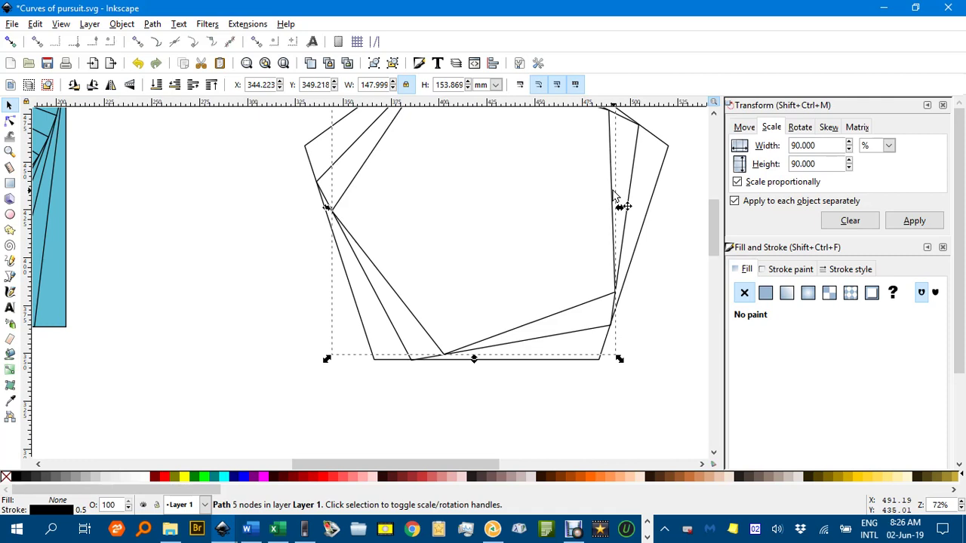
{"action": "left_click", "coordinate": [234, 270]}
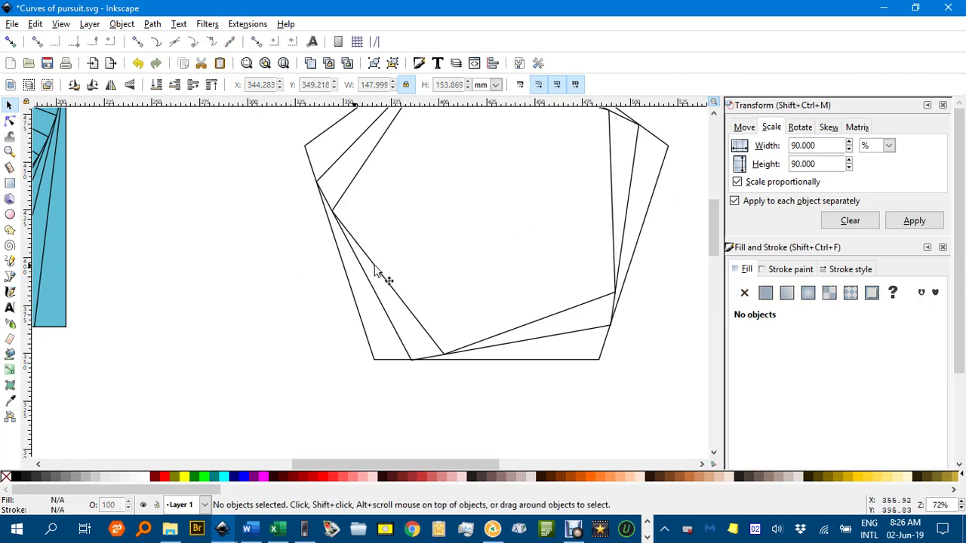
{"action": "scroll", "coordinate": [381, 297], "scroll_direction": "up", "scroll_amount": 2}
{"action": "scroll", "coordinate": [423, 283], "scroll_direction": "right", "scroll_amount": 2}
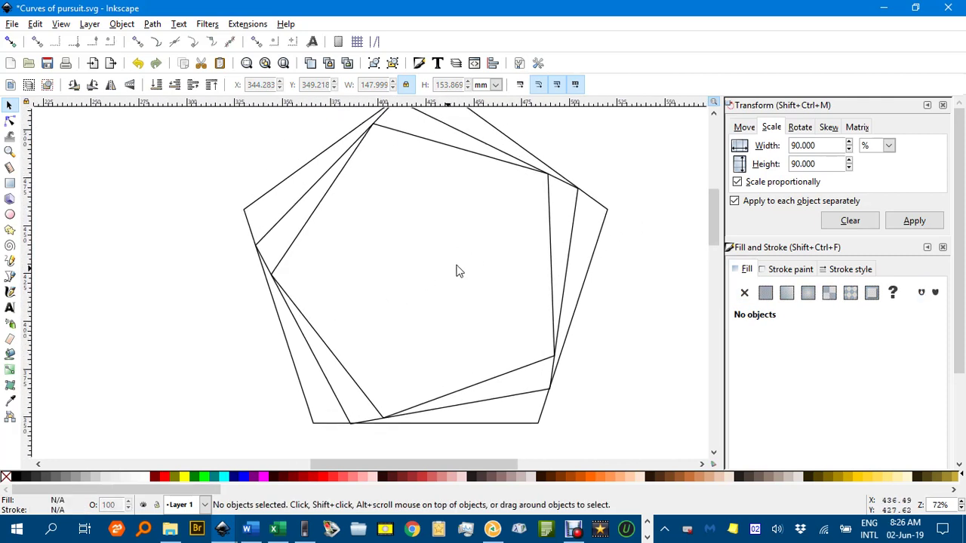
Shrink the inner pentagon to 90%, rotate it 10°, then duplicate and turn the copy with ].
{"action": "left_click", "coordinate": [437, 144]}
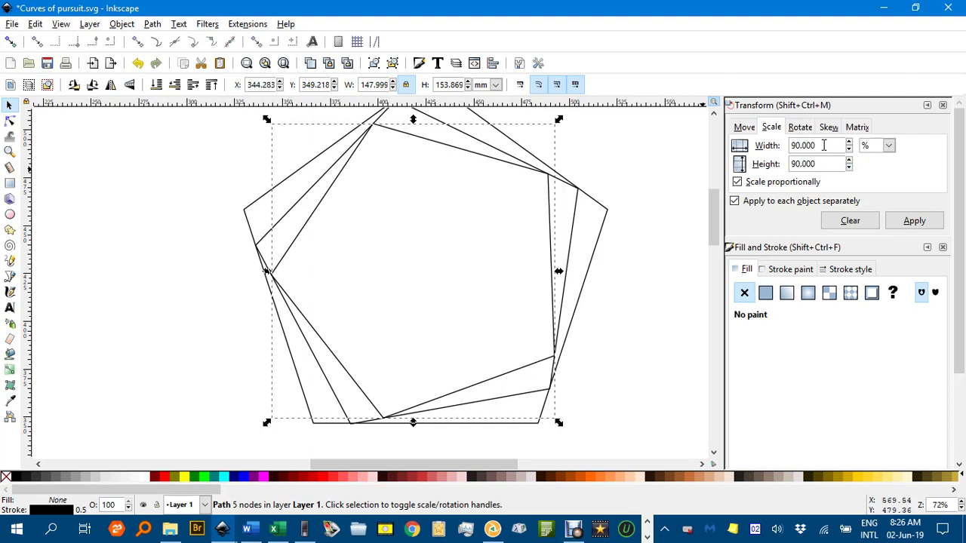
{"action": "left_click", "coordinate": [913, 220]}
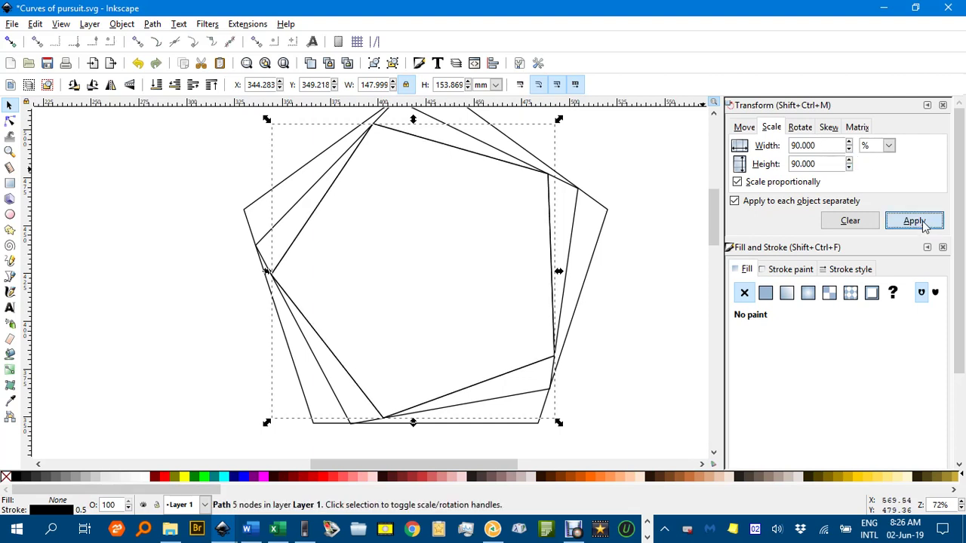
{"action": "left_click", "coordinate": [802, 129]}
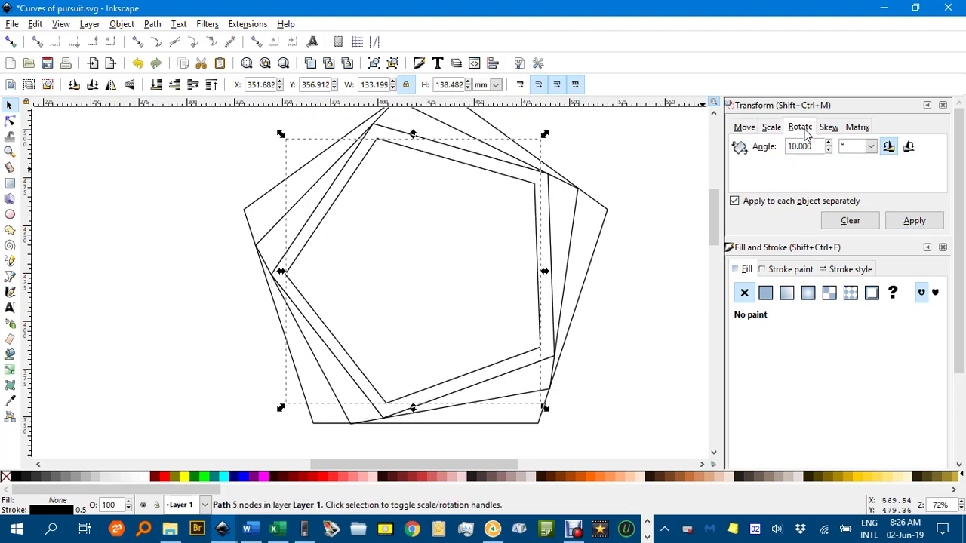
{"action": "left_click", "coordinate": [919, 220]}
{"action": "left_click", "coordinate": [467, 188]}
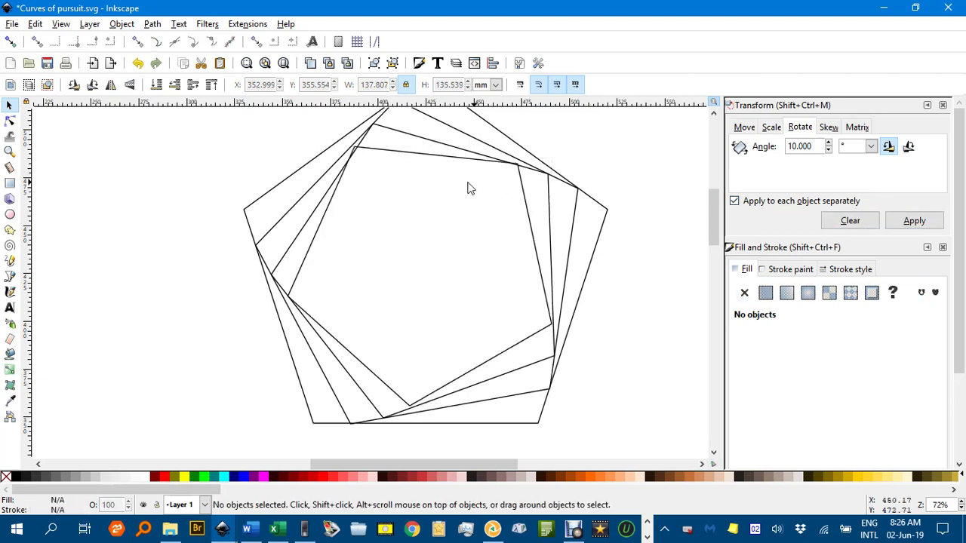
{"action": "left_click", "coordinate": [450, 161]}
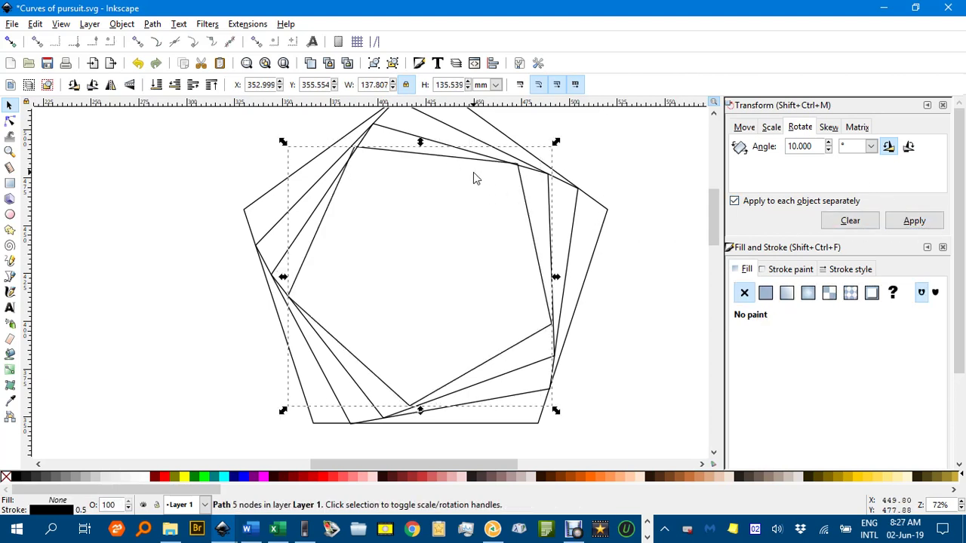
{"action": "key", "text": "ctrl+d"}
{"action": "key", "text": "bracketright"}
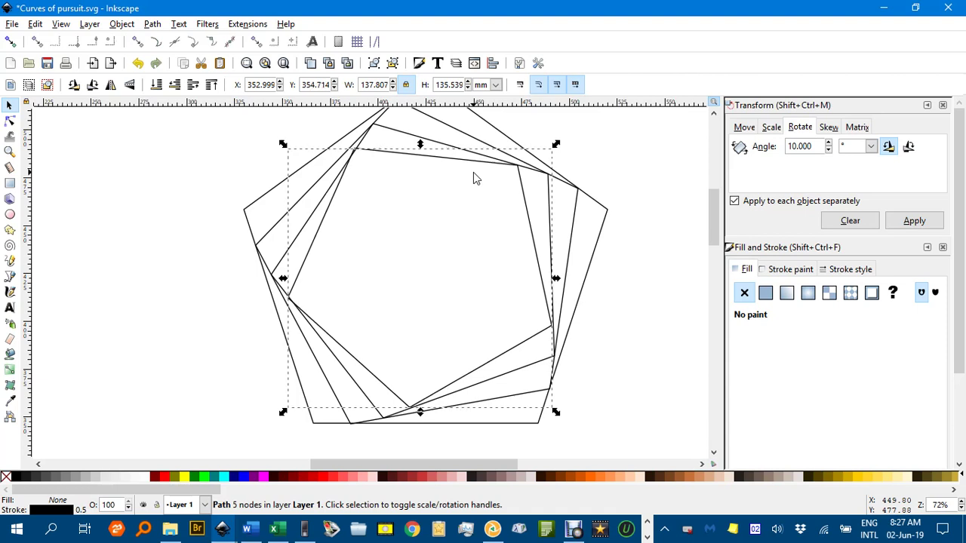
{"action": "key", "text": "bracketright"}
{"action": "key", "text": "bracketright"}
{"action": "key", "text": "bracketright"}
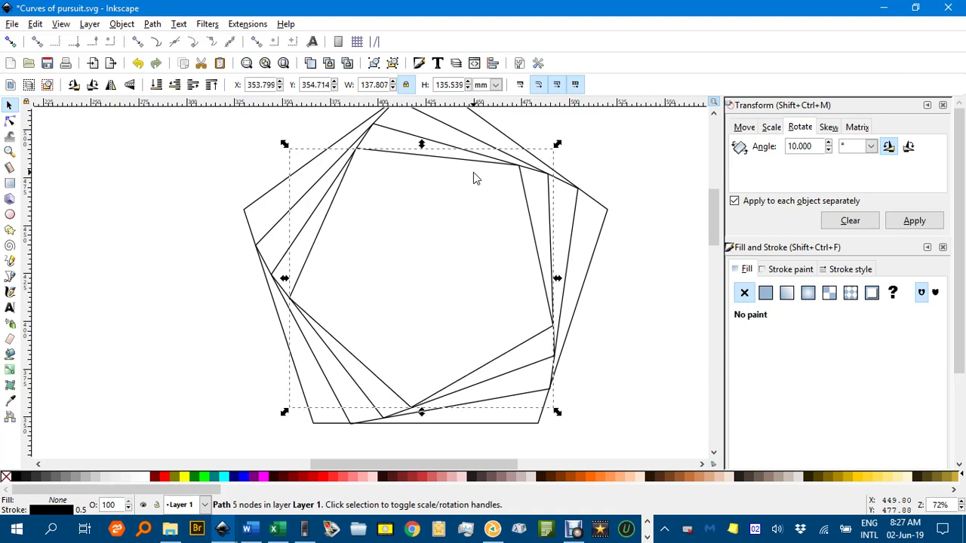
{"action": "left_click", "coordinate": [619, 139]}
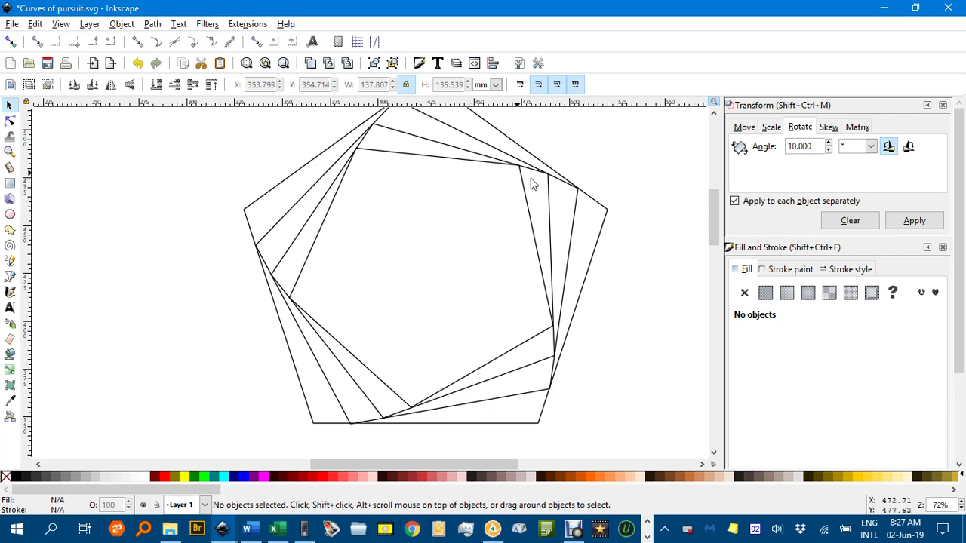
{"action": "scroll", "coordinate": [578, 206], "scroll_direction": "down", "scroll_amount": 2}
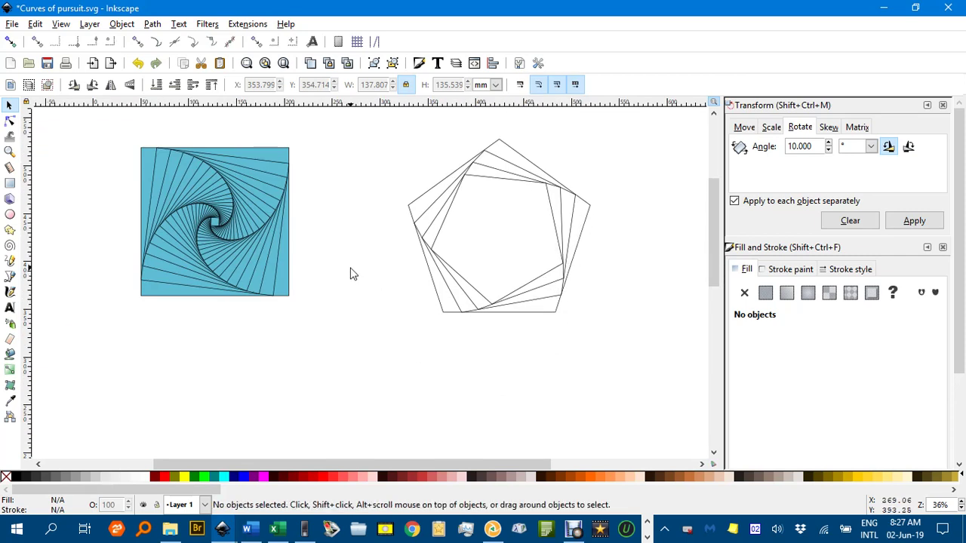
{"action": "scroll", "coordinate": [526, 326], "scroll_direction": "down", "scroll_amount": 6}
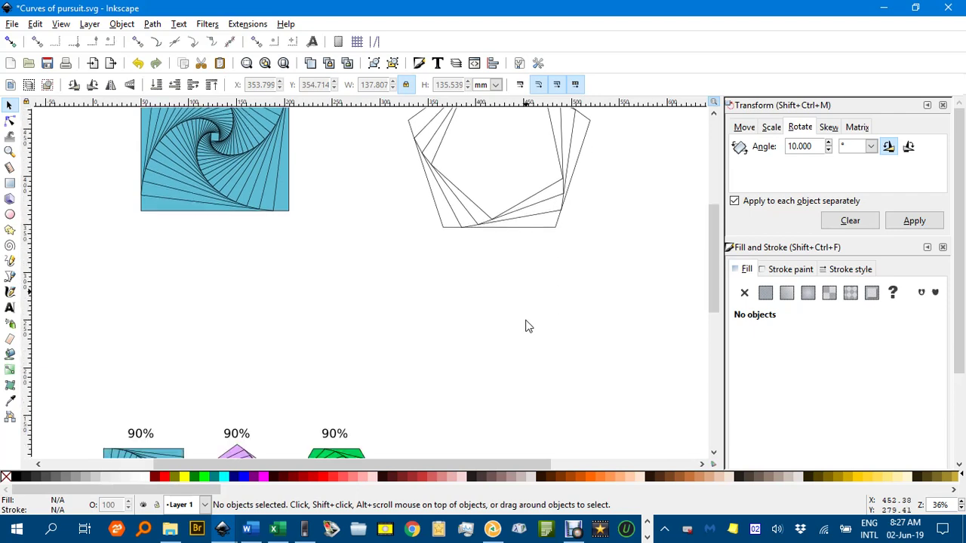
{"action": "scroll", "coordinate": [355, 349], "scroll_direction": "up", "scroll_amount": 2}
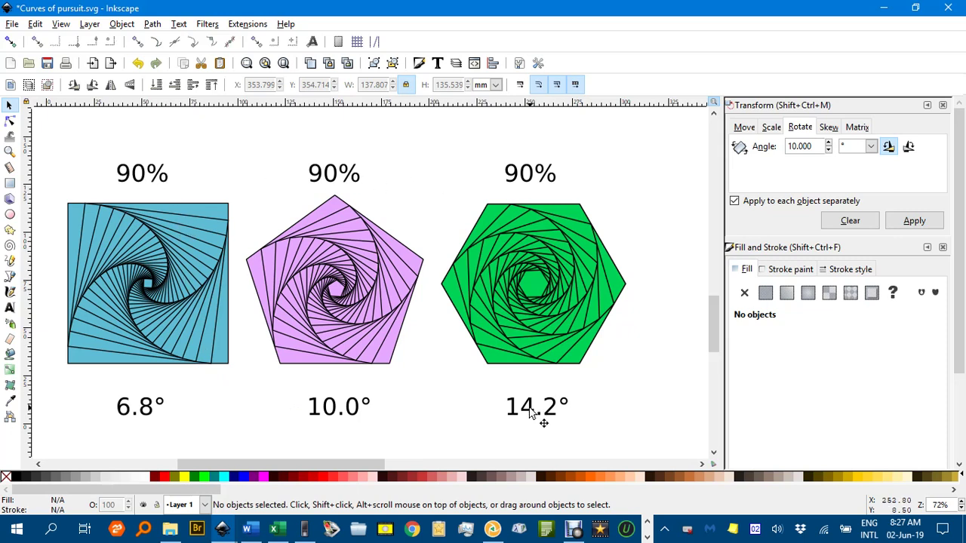
{"action": "left_click_drag", "start_coordinate": [603, 367], "coordinate": [327, 360]}
{"action": "left_click_drag", "start_coordinate": [501, 355], "coordinate": [345, 347]}
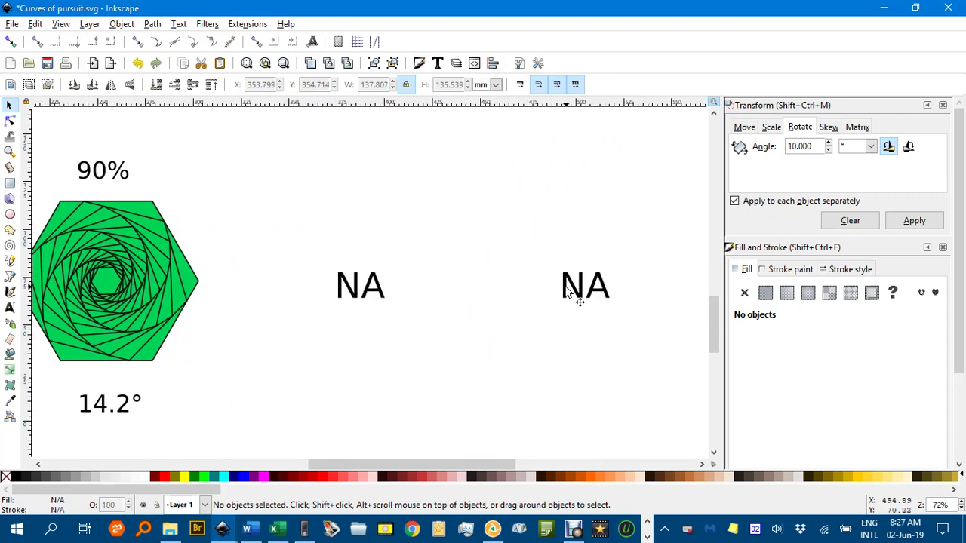
{"action": "scroll", "coordinate": [545, 220], "scroll_direction": "up", "scroll_amount": 3}
{"action": "scroll", "coordinate": [556, 218], "scroll_direction": "down", "scroll_amount": 1}
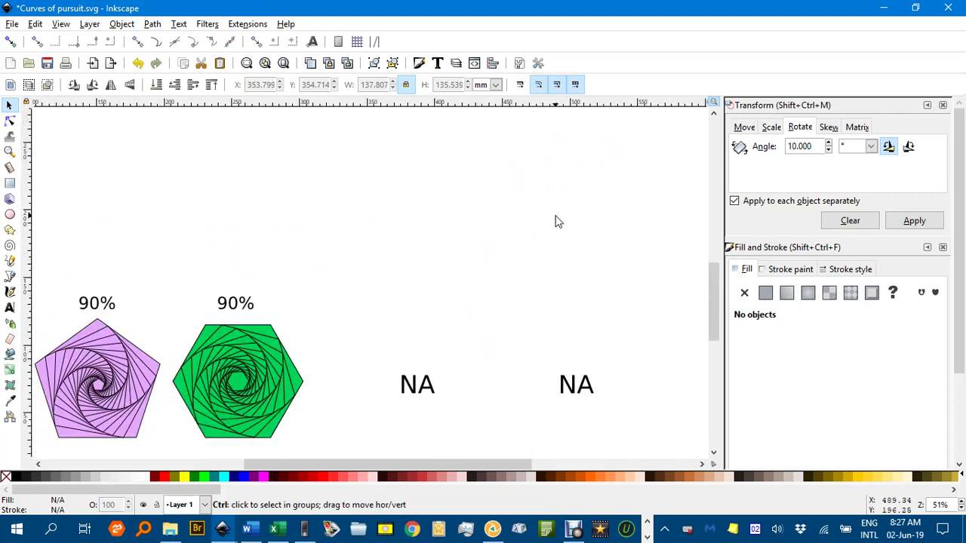
{"action": "scroll", "coordinate": [551, 259], "scroll_direction": "up", "scroll_amount": 6}
{"action": "left_click_drag", "start_coordinate": [532, 248], "coordinate": [285, 317]}
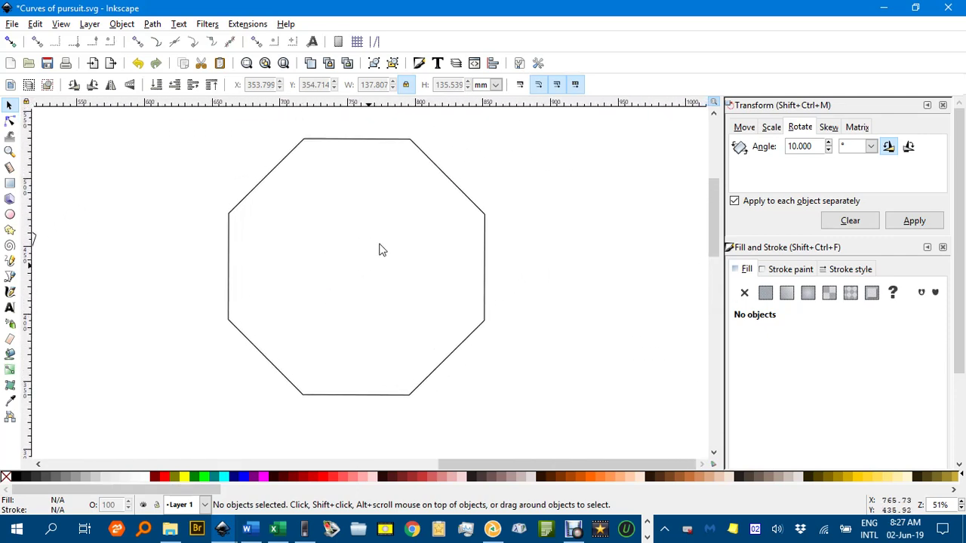
Scale the octagon to 90% and rotate it about -8° by its corner handle.
{"action": "left_click", "coordinate": [388, 140]}
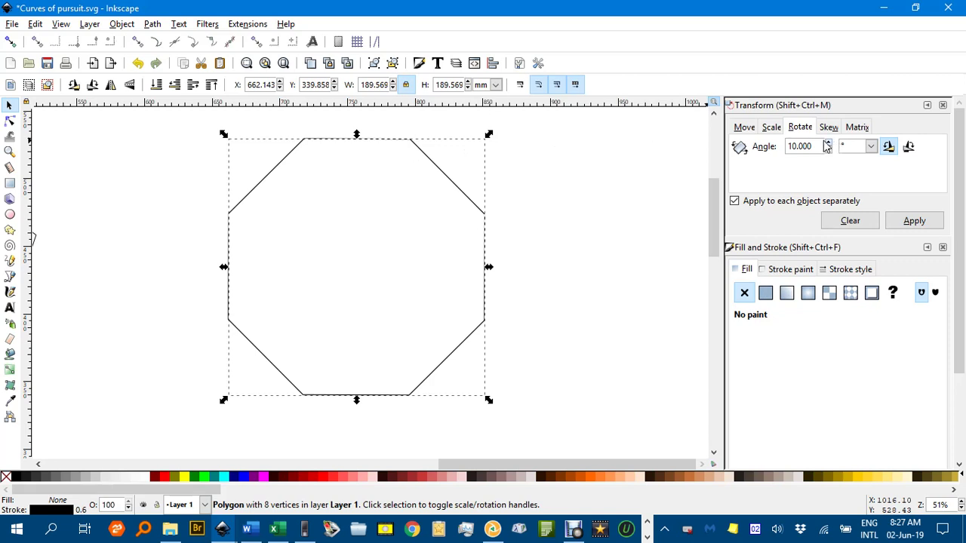
{"action": "left_click", "coordinate": [770, 127]}
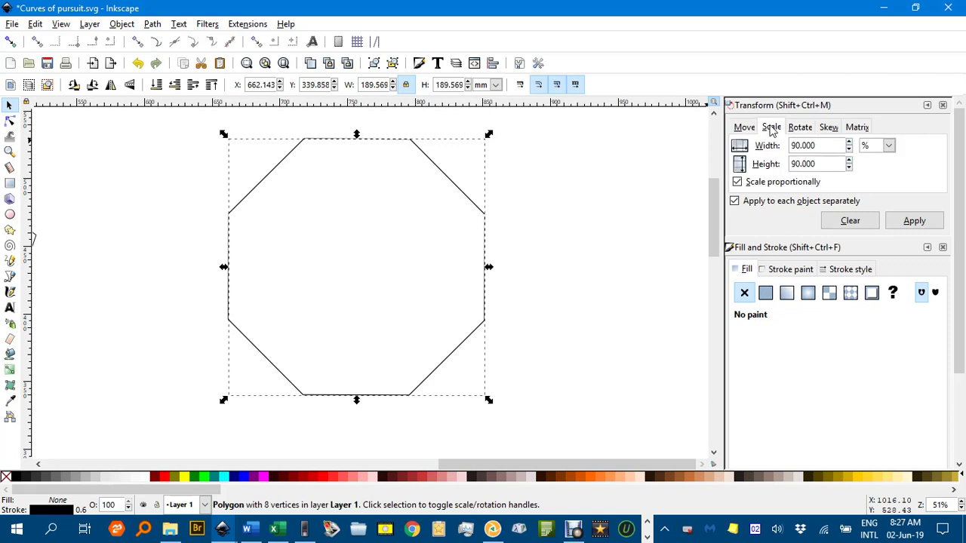
{"action": "left_click", "coordinate": [916, 222]}
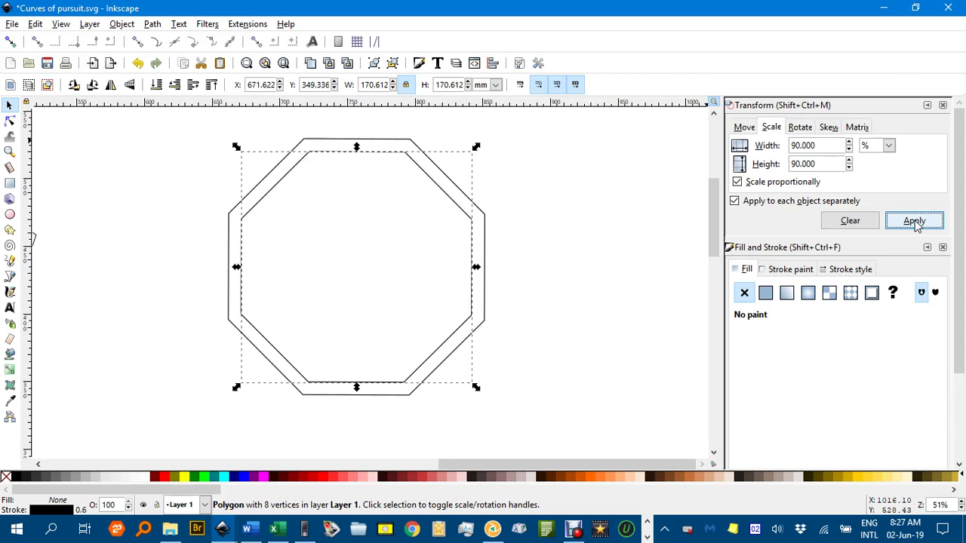
{"action": "left_click", "coordinate": [398, 158]}
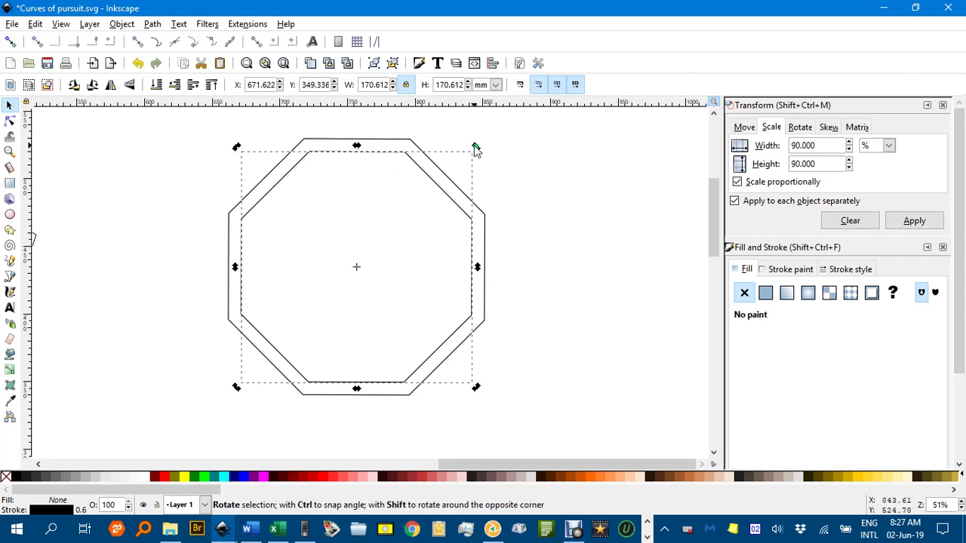
{"action": "left_click_drag", "start_coordinate": [476, 148], "coordinate": [518, 200]}
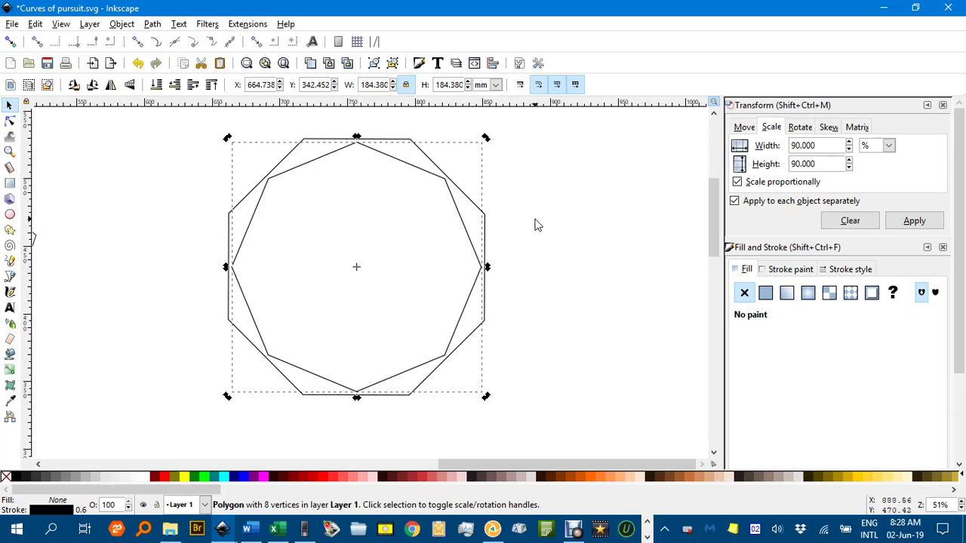
{"action": "scroll", "coordinate": [538, 224], "scroll_direction": "down", "scroll_amount": 1}
{"action": "scroll", "coordinate": [533, 230], "scroll_direction": "down", "scroll_amount": 2}
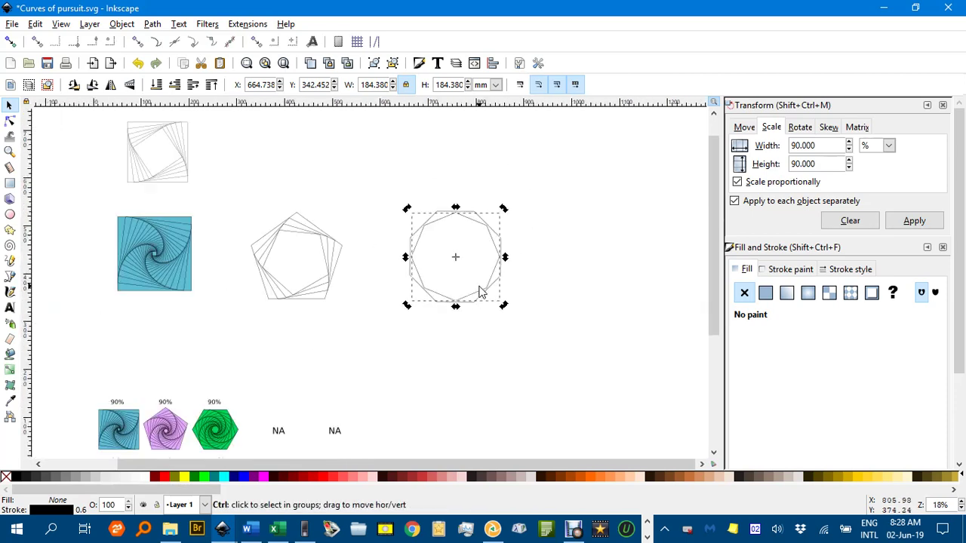
{"action": "scroll", "coordinate": [465, 280], "scroll_direction": "down", "scroll_amount": 5}
{"action": "scroll", "coordinate": [407, 287], "scroll_direction": "left", "scroll_amount": 2}
{"action": "scroll", "coordinate": [356, 292], "scroll_direction": "up", "scroll_amount": 3}
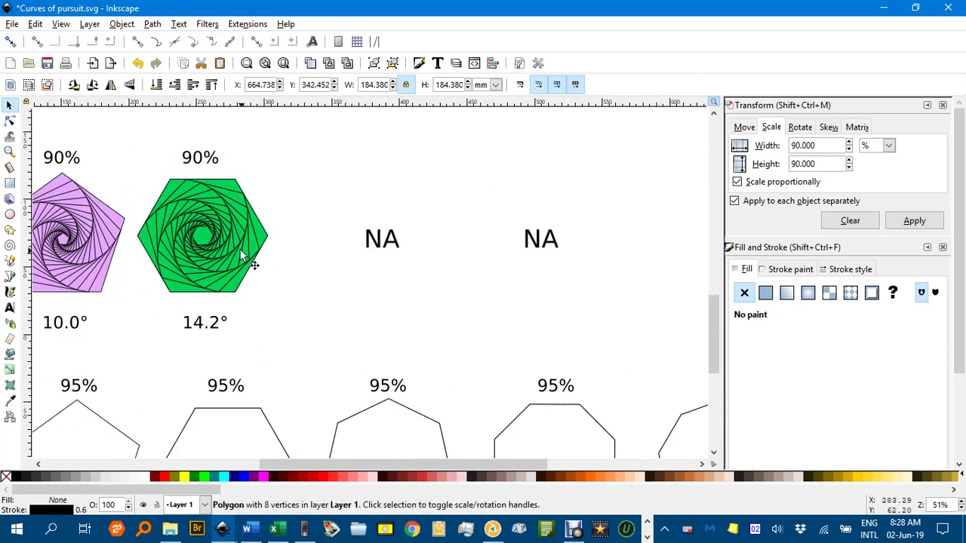
{"action": "scroll", "coordinate": [287, 253], "scroll_direction": "left", "scroll_amount": 1}
{"action": "scroll", "coordinate": [443, 217], "scroll_direction": "left", "scroll_amount": 4}
{"action": "scroll", "coordinate": [442, 217], "scroll_direction": "down", "scroll_amount": 1}
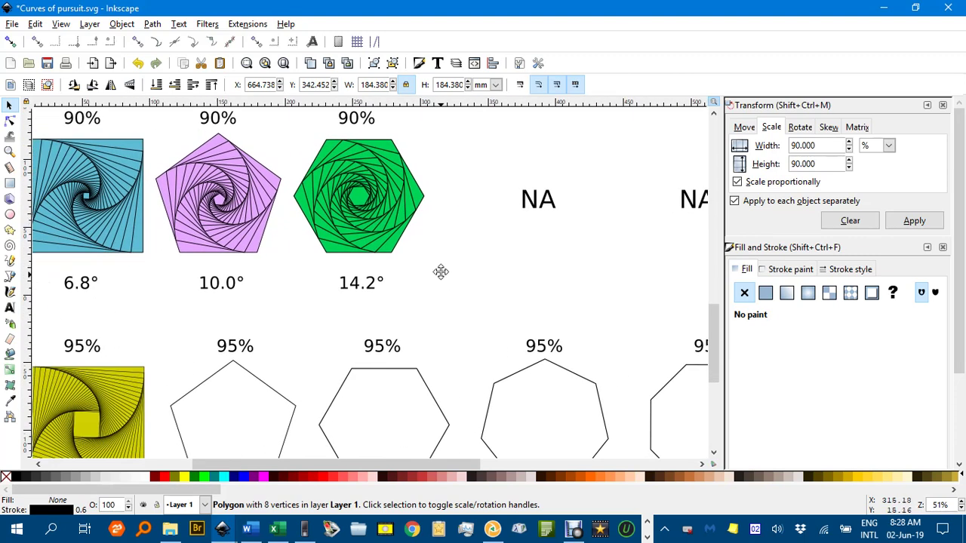
{"action": "scroll", "coordinate": [440, 226], "scroll_direction": "down", "scroll_amount": 3}
{"action": "scroll", "coordinate": [431, 195], "scroll_direction": "down", "scroll_amount": 1}
{"action": "scroll", "coordinate": [352, 188], "scroll_direction": "right", "scroll_amount": 3}
{"action": "scroll", "coordinate": [352, 188], "scroll_direction": "down", "scroll_amount": 1}
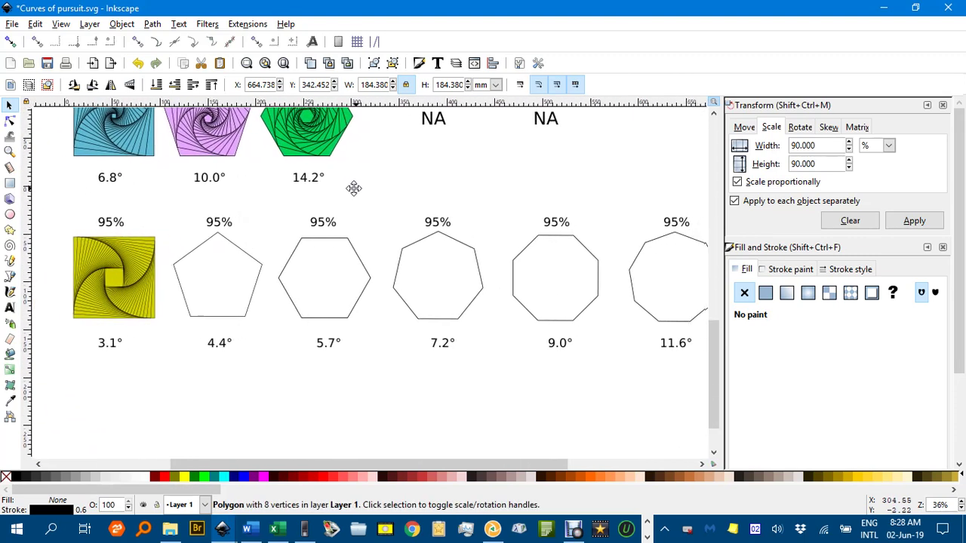
{"action": "scroll", "coordinate": [462, 208], "scroll_direction": "right", "scroll_amount": 1}
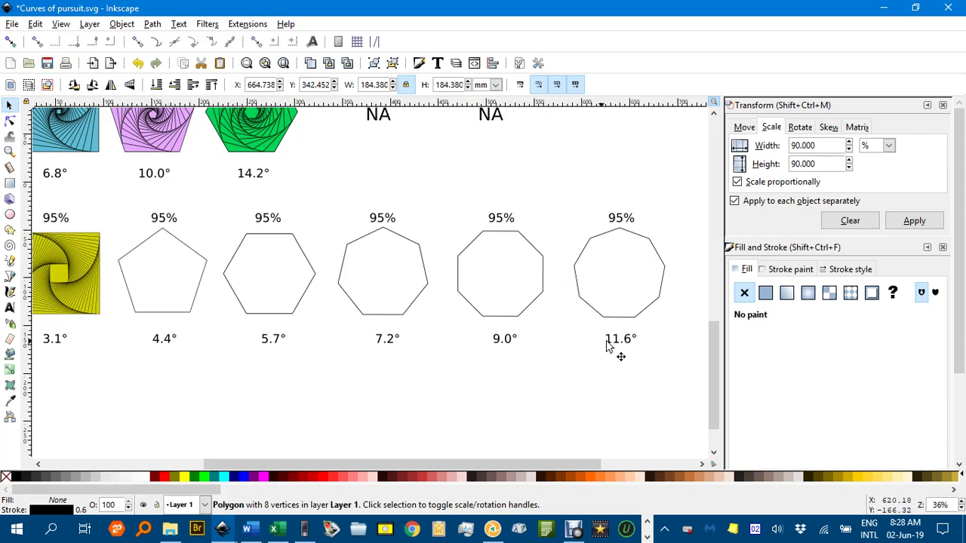
{"action": "left_click_drag", "start_coordinate": [588, 345], "coordinate": [616, 395]}
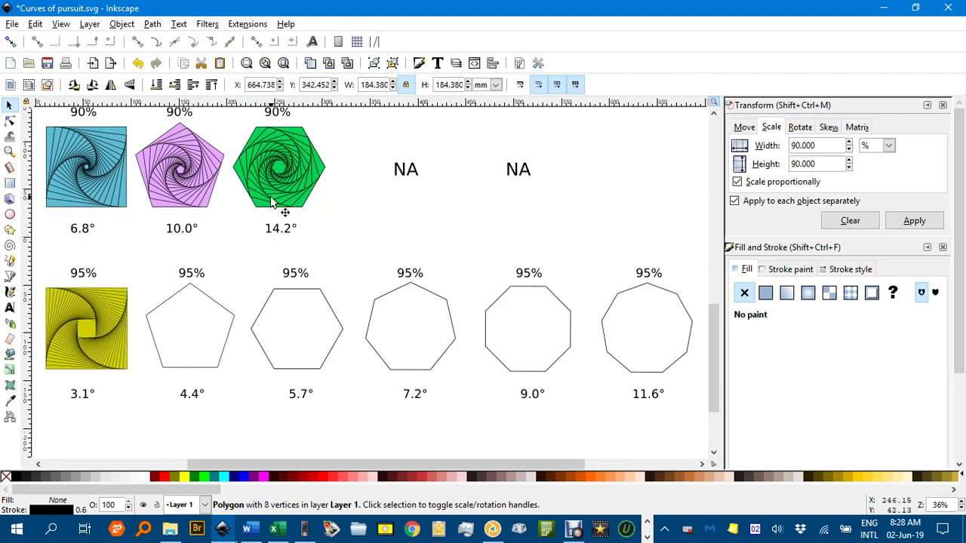
{"action": "left_click_drag", "start_coordinate": [276, 195], "coordinate": [363, 242]}
{"action": "scroll", "coordinate": [387, 247], "scroll_direction": "up", "scroll_amount": 2}
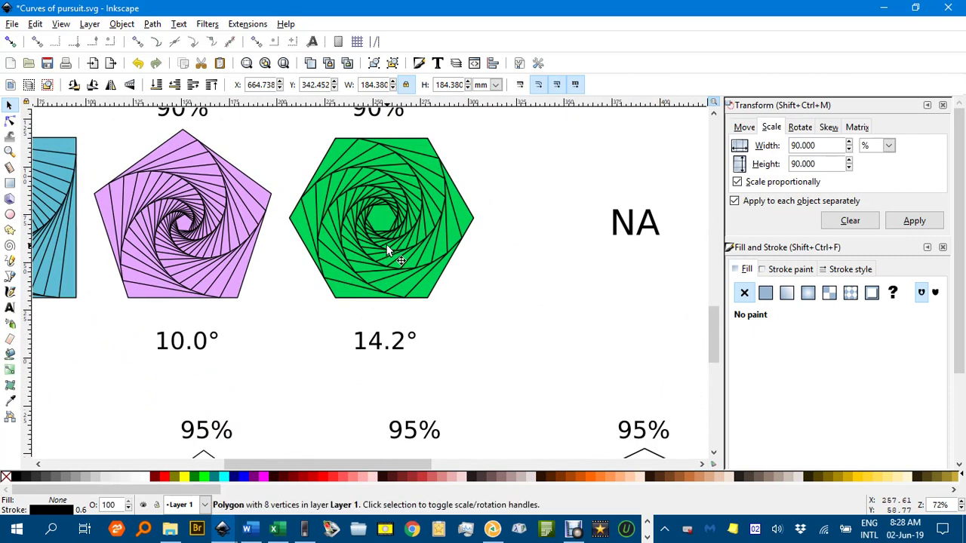